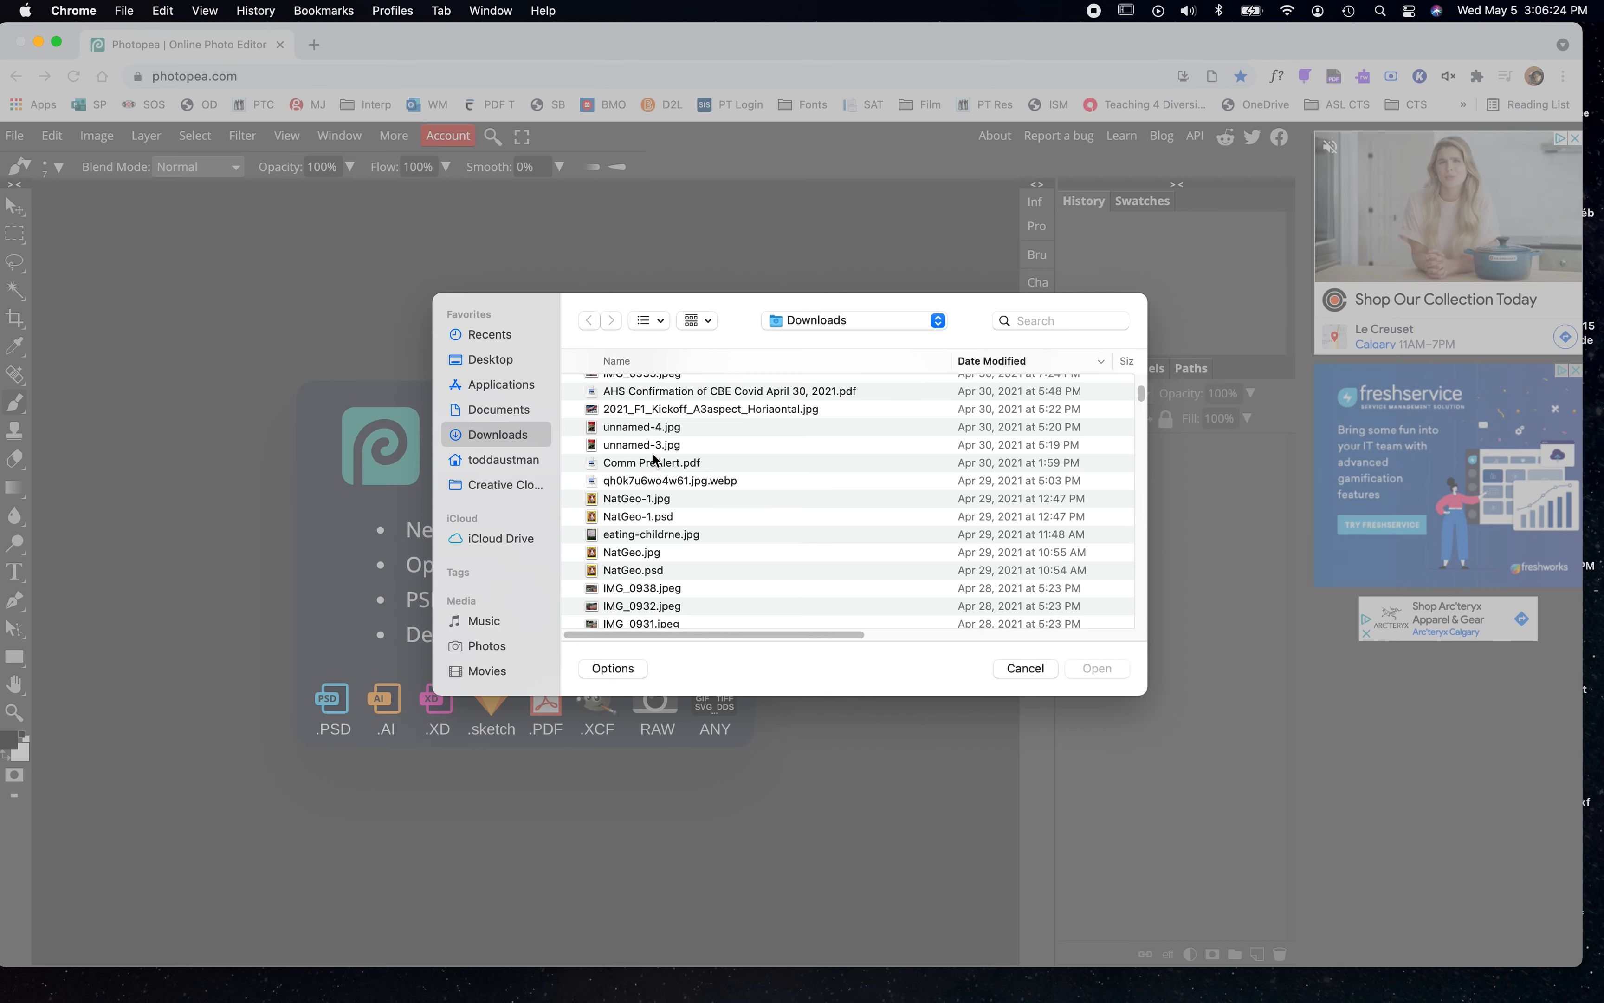
Open the photo IMG_0947.jpeg from the Downloads folder
{"action": "scroll", "coordinate": [751, 501], "scroll_direction": "down", "scroll_amount": 3}
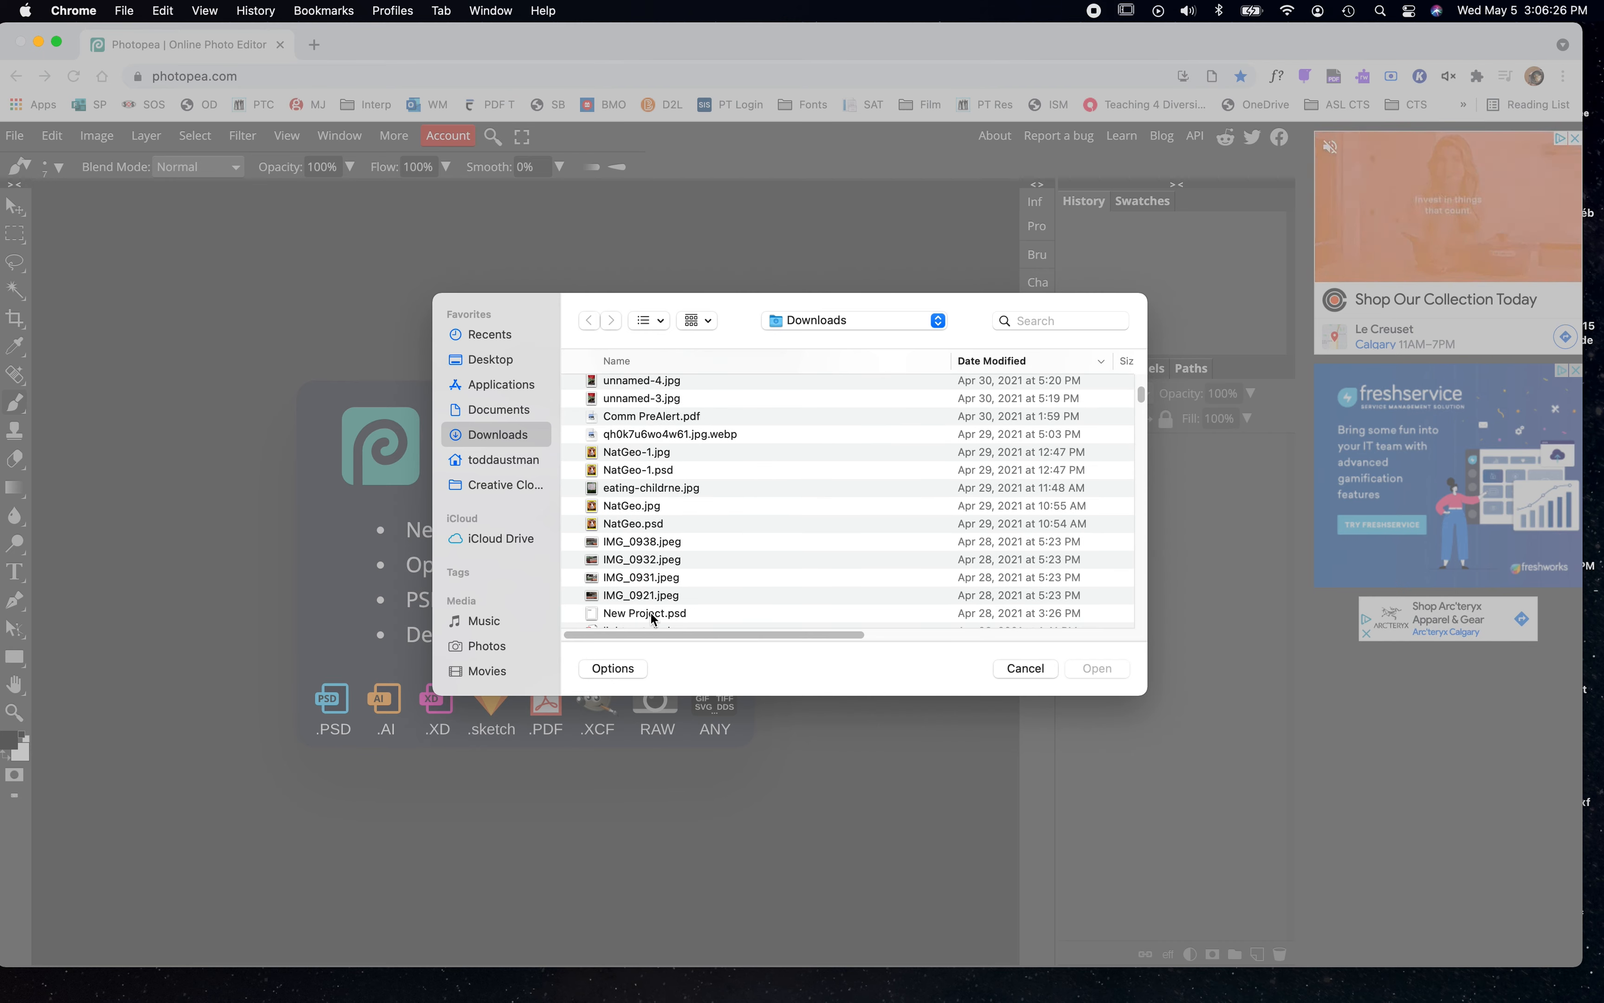
{"action": "scroll", "coordinate": [705, 557], "scroll_direction": "down", "scroll_amount": 5}
{"action": "scroll", "coordinate": [705, 557], "scroll_direction": "down", "scroll_amount": 5}
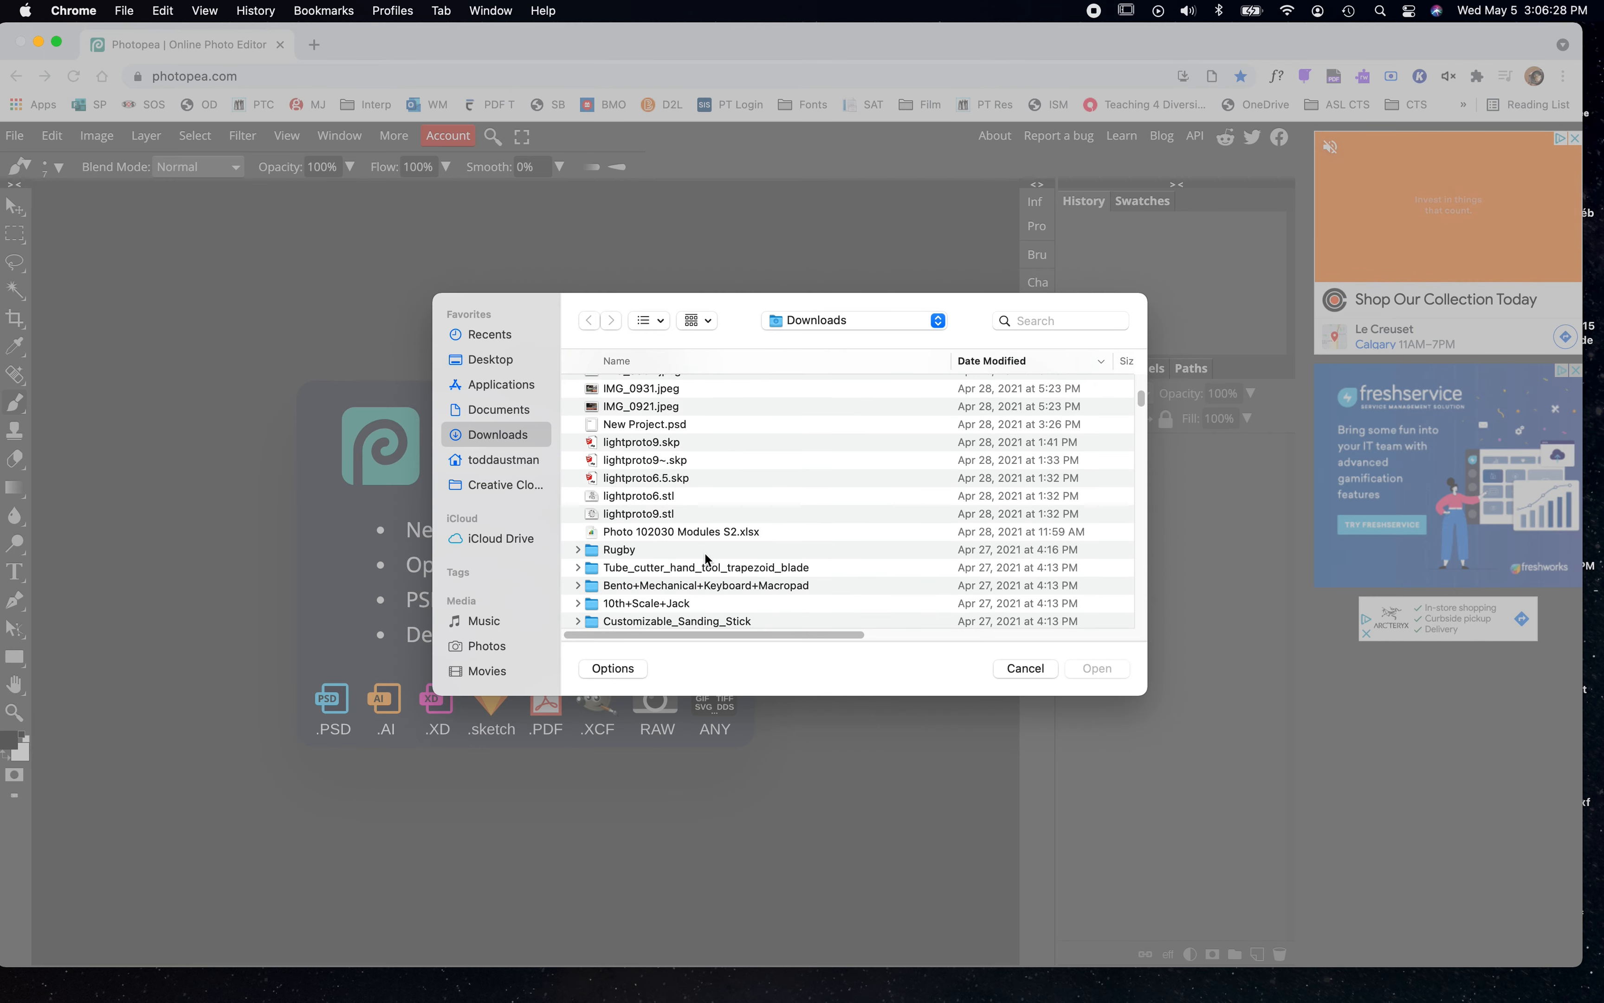
{"action": "scroll", "coordinate": [706, 557], "scroll_direction": "up", "scroll_amount": 15}
{"action": "scroll", "coordinate": [707, 557], "scroll_direction": "up", "scroll_amount": 3}
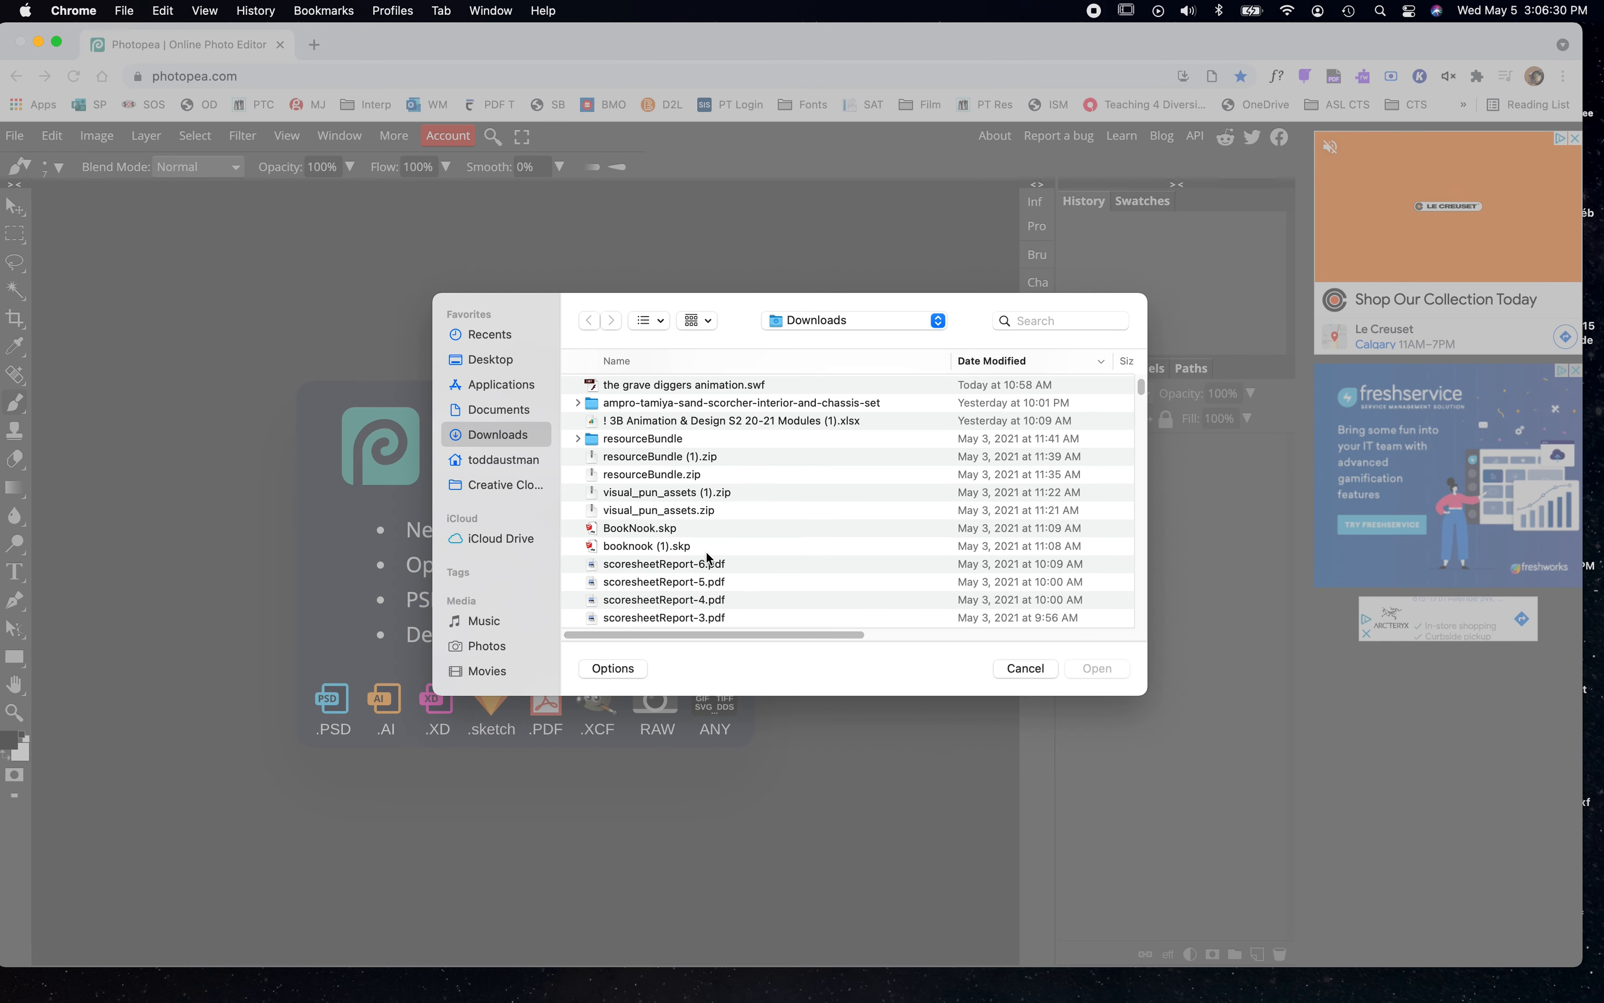
{"action": "scroll", "coordinate": [705, 559], "scroll_direction": "up", "scroll_amount": 3}
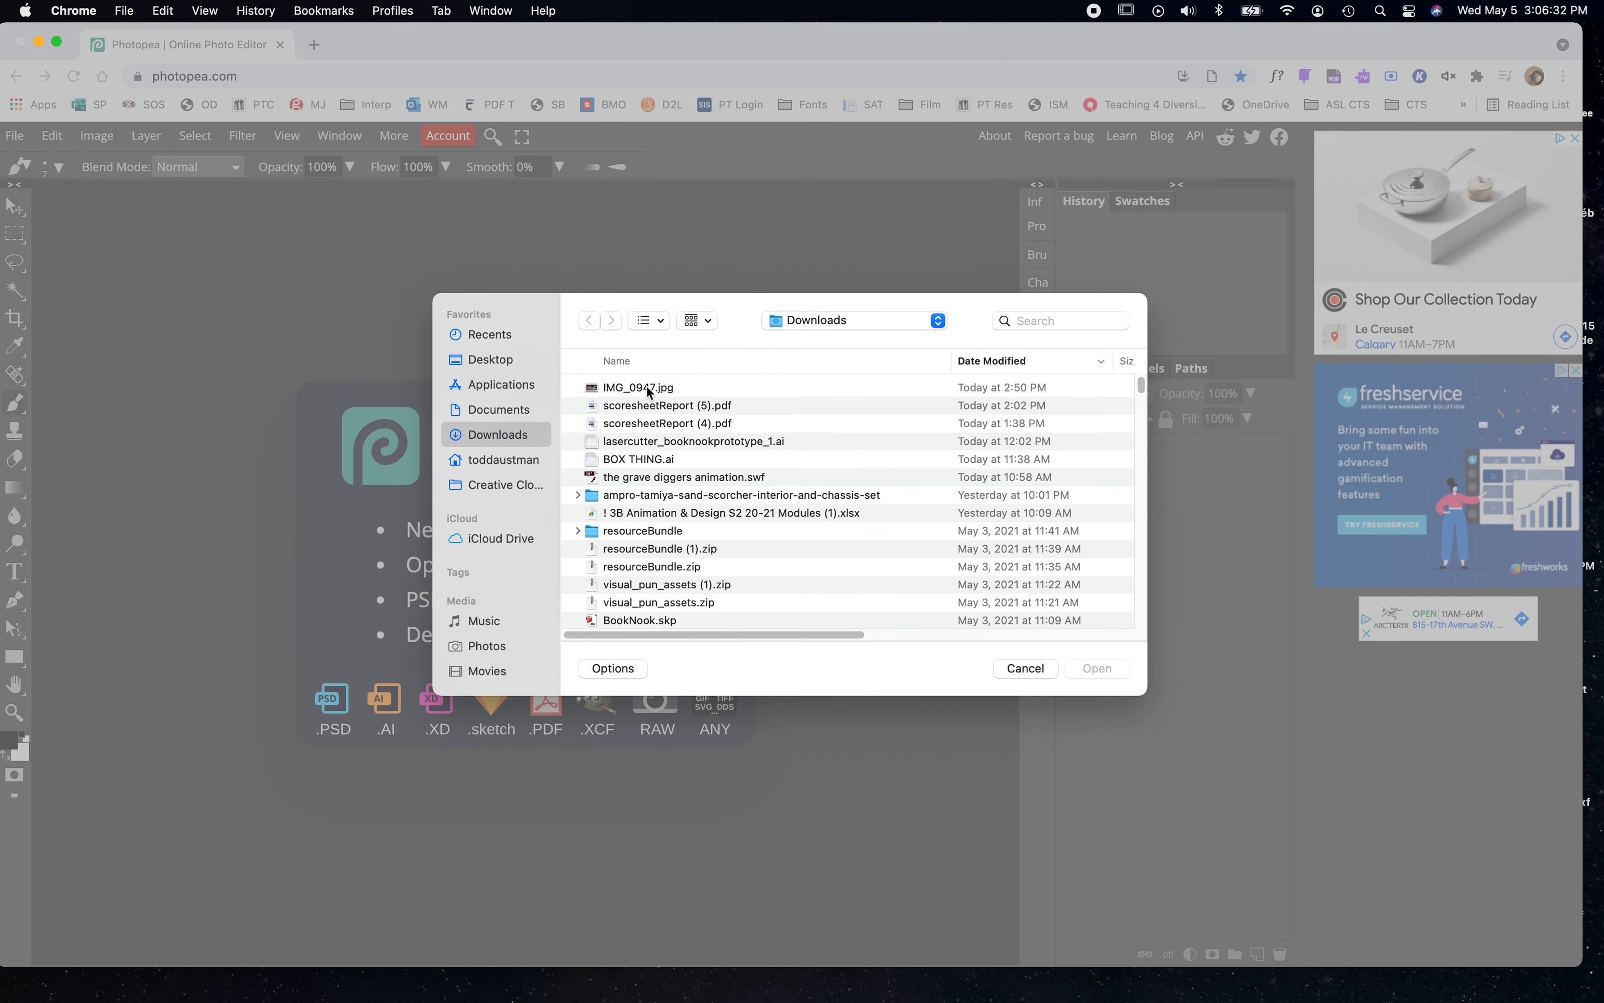
{"action": "scroll", "coordinate": [676, 464], "scroll_direction": "down", "scroll_amount": 5}
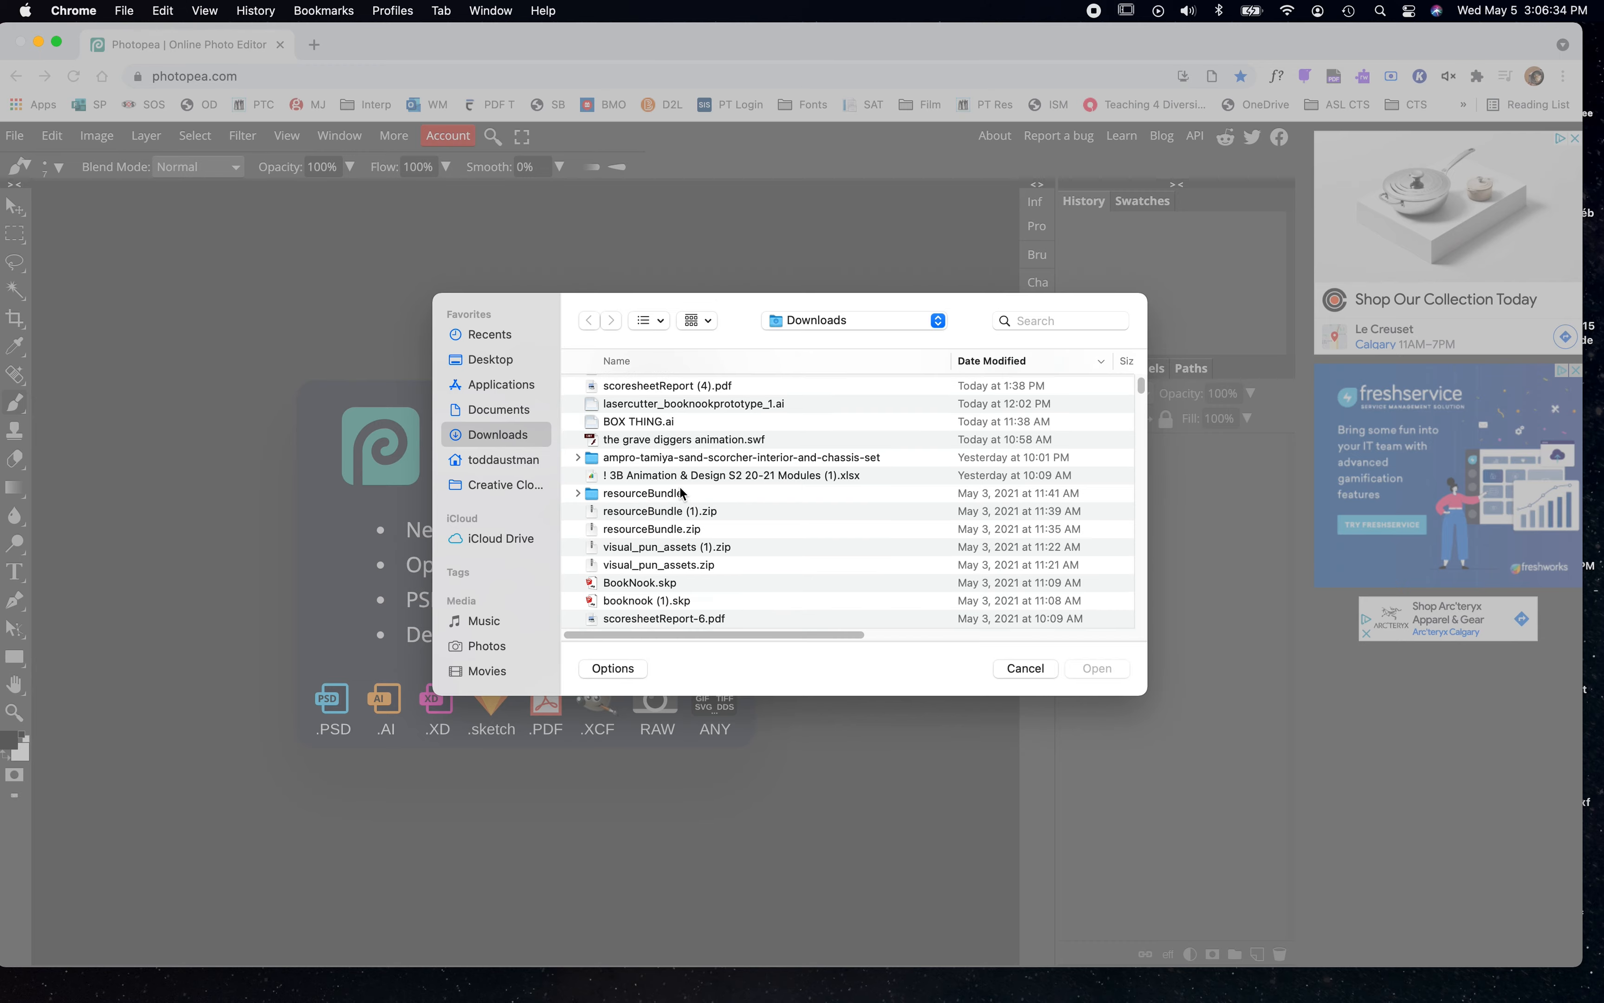
{"action": "scroll", "coordinate": [681, 490], "scroll_direction": "down", "scroll_amount": 2}
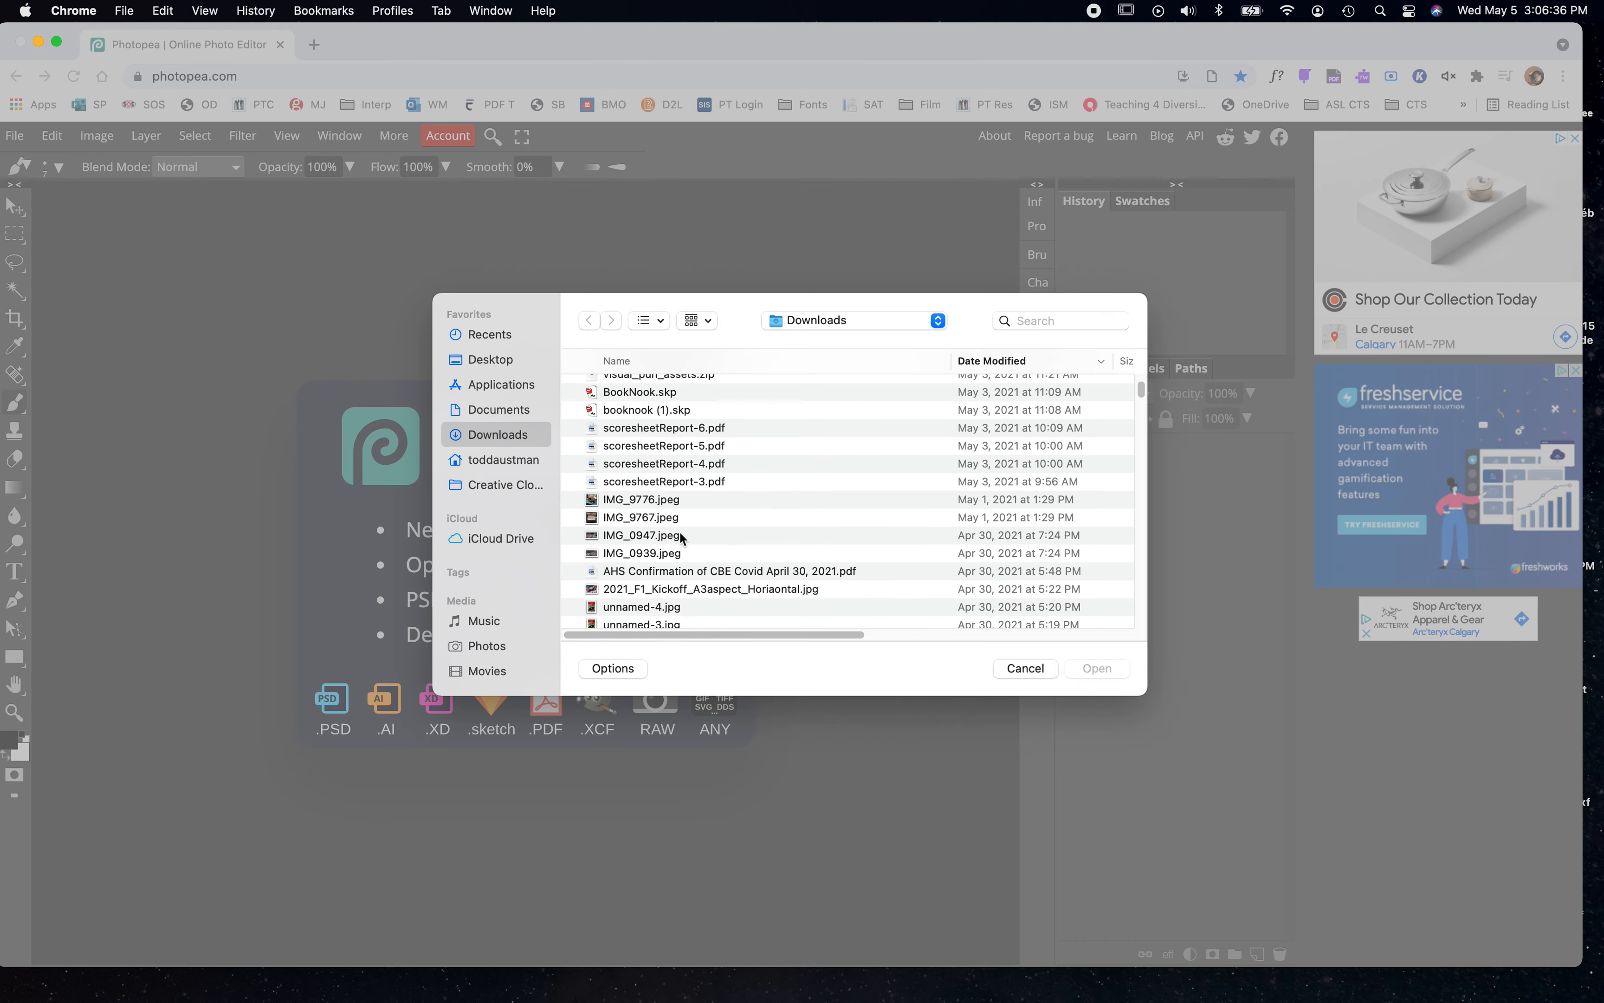
{"action": "double_click", "coordinate": [655, 538]}
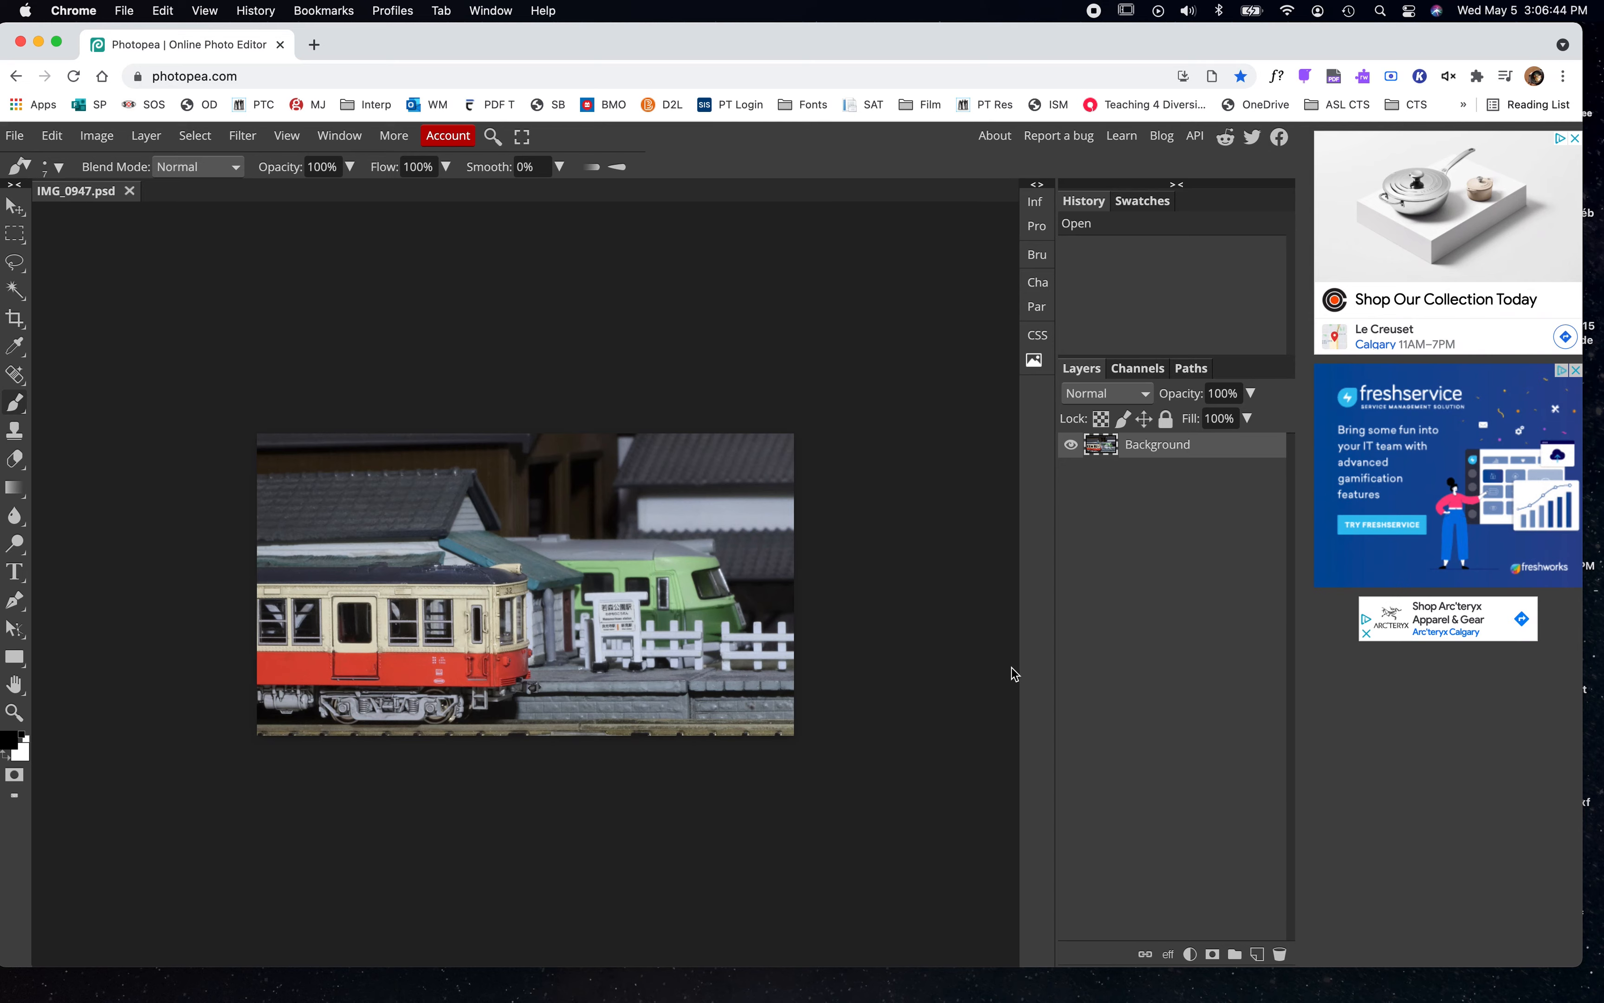
Duplicate the background layer and desaturate the copy to make it black and white
{"action": "key", "text": "super+0"}
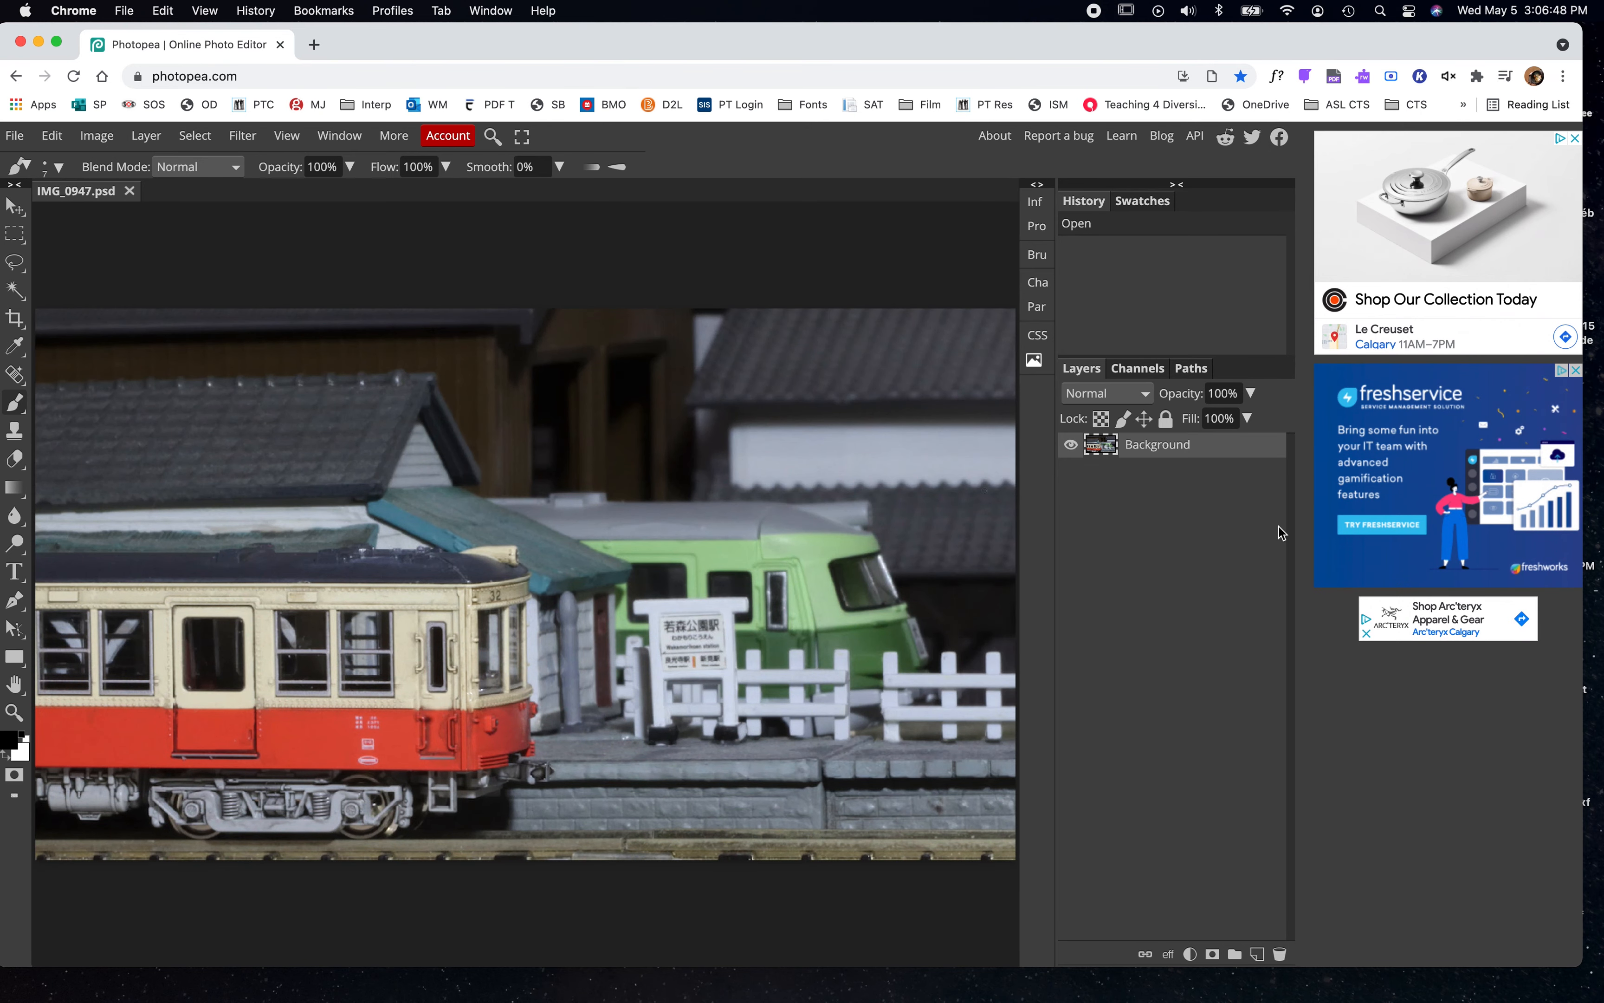
{"action": "key", "text": "super+j"}
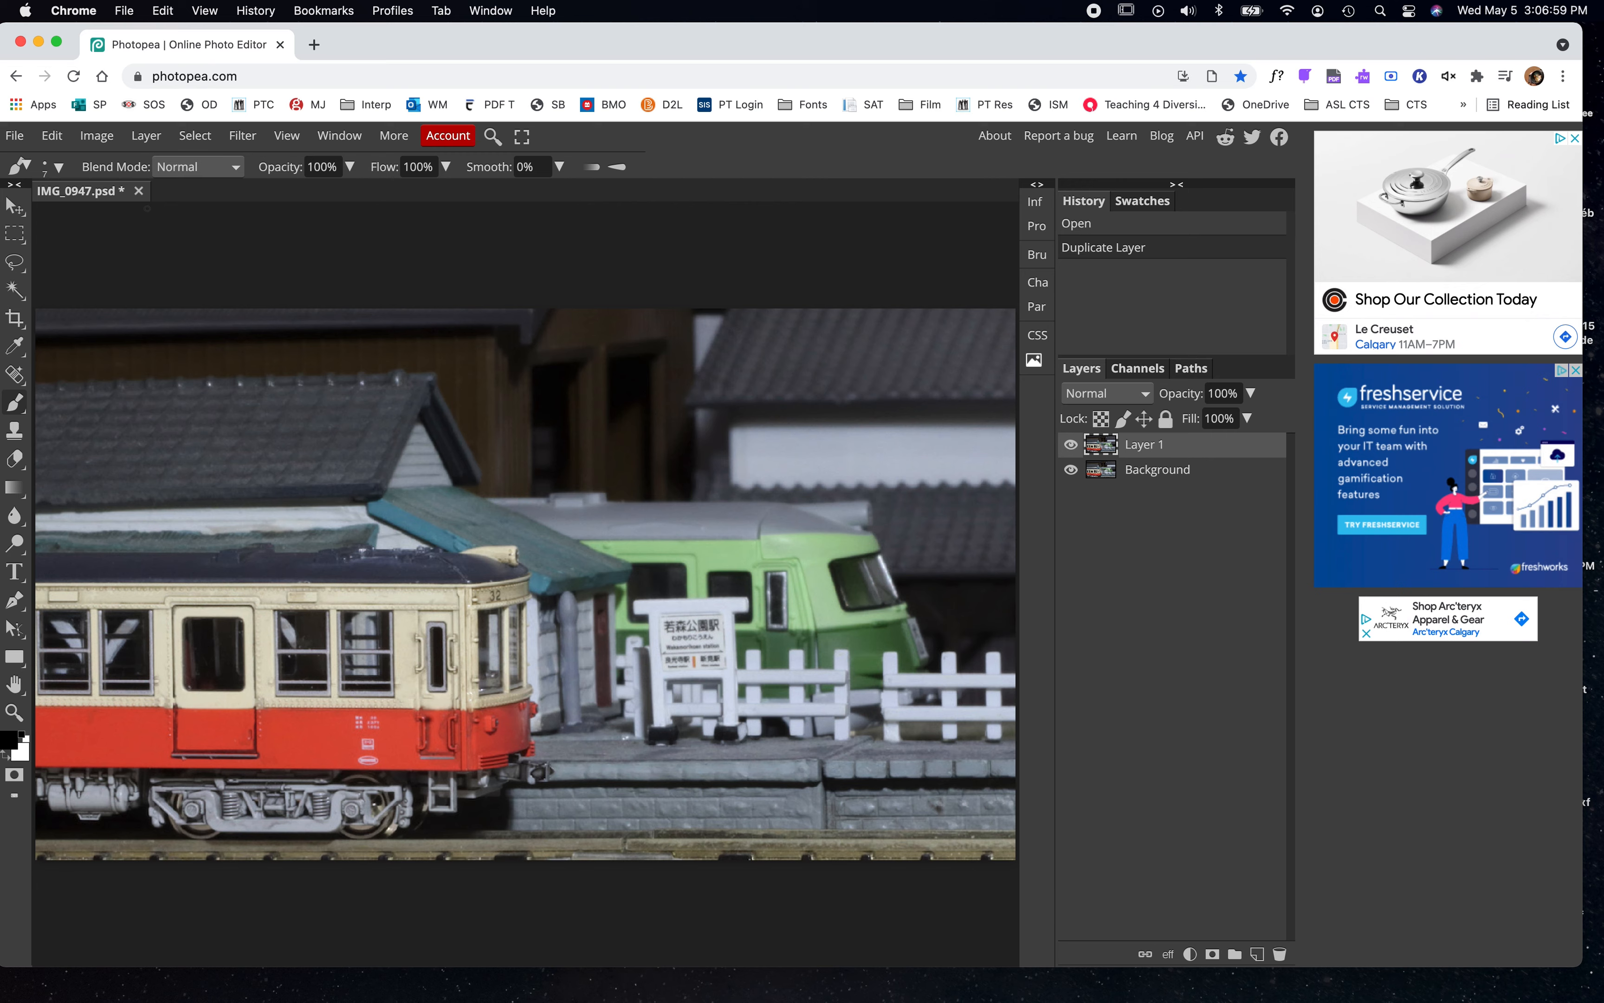
{"action": "left_click", "coordinate": [107, 142]}
{"action": "mouse_move", "coordinate": [110, 162]}
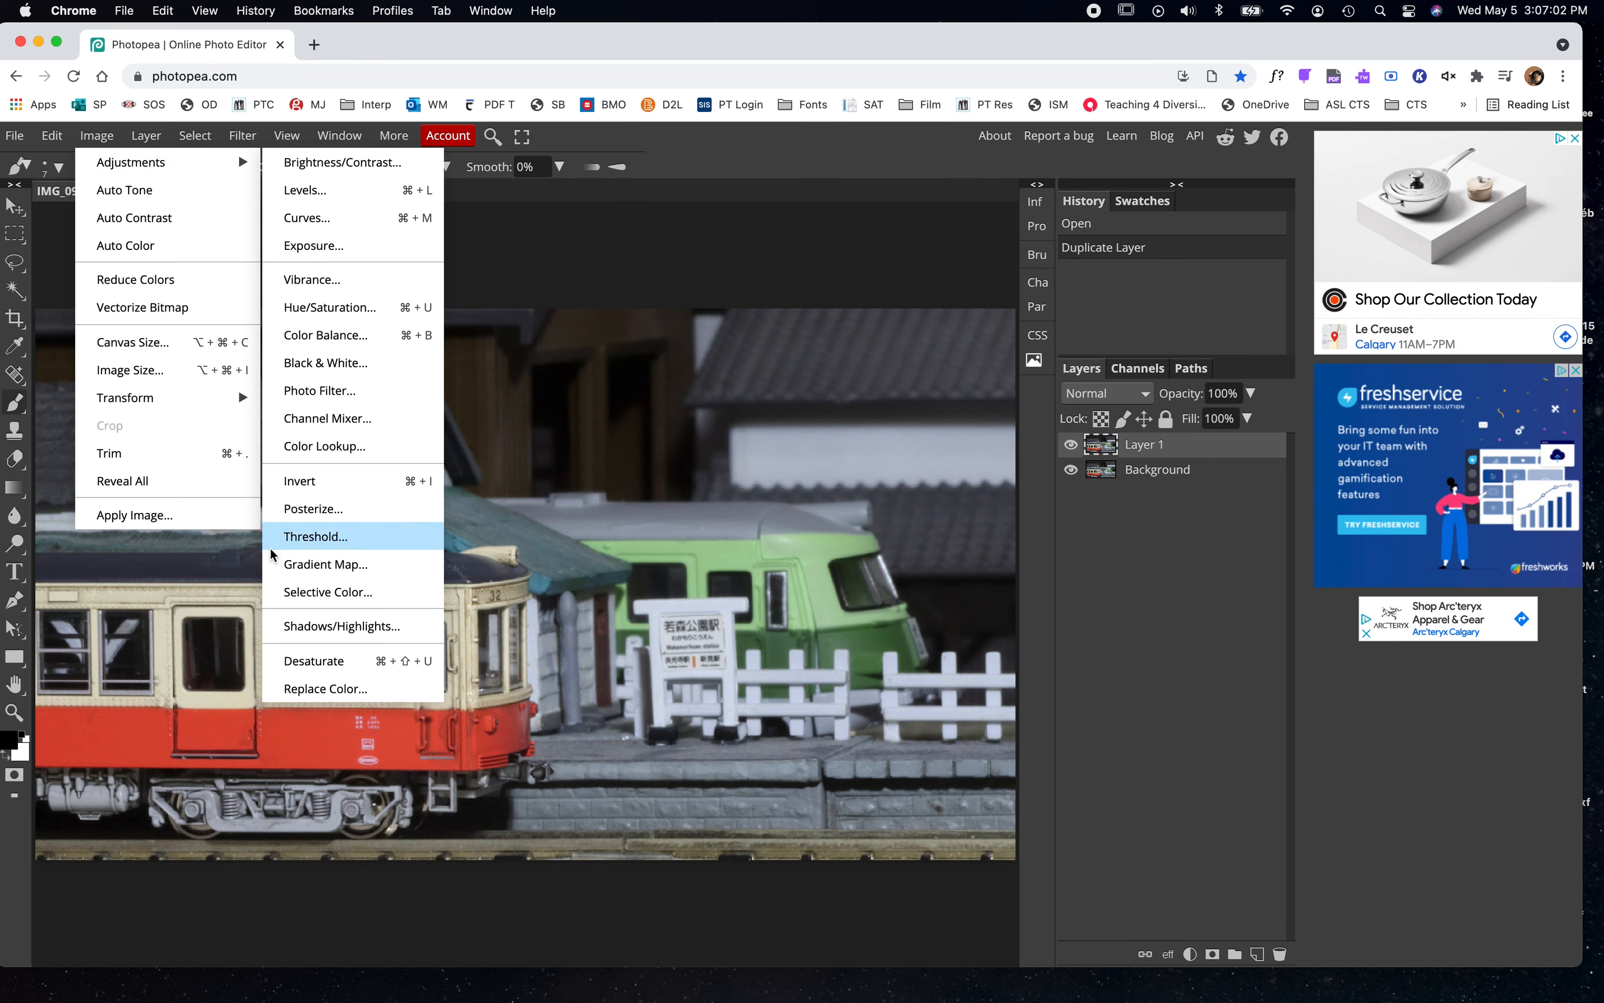
{"action": "left_click", "coordinate": [331, 664]}
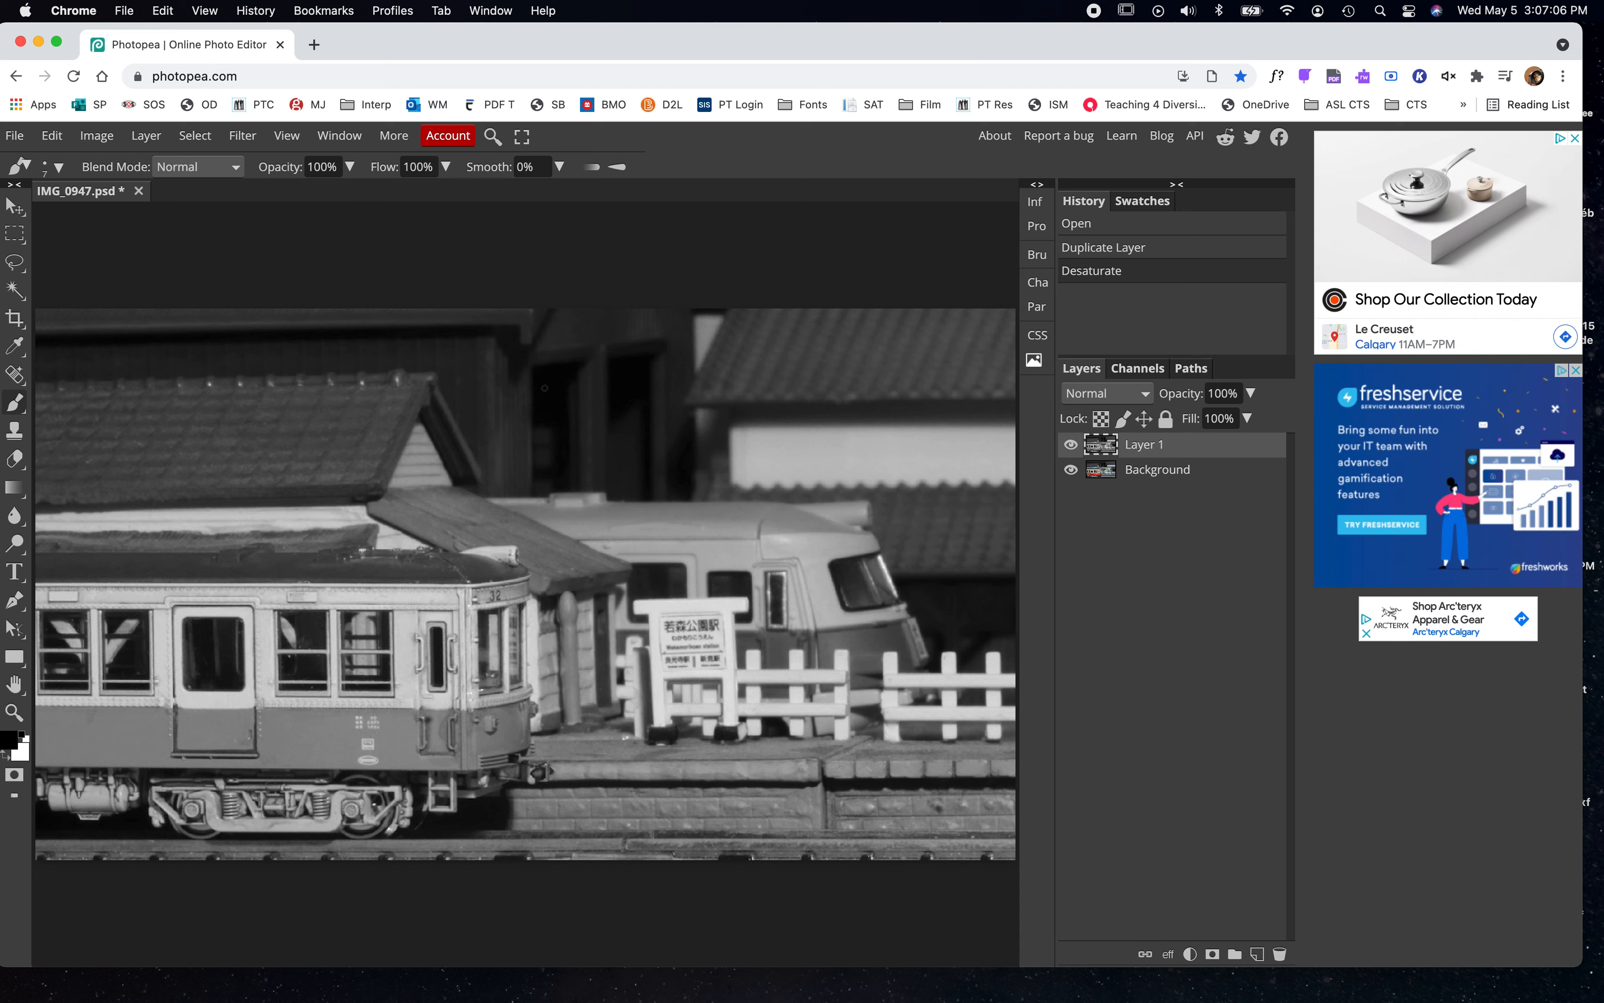
Rename the desaturated layer as B&W and the original Background layer as Colour
{"action": "double_click", "coordinate": [1151, 452]}
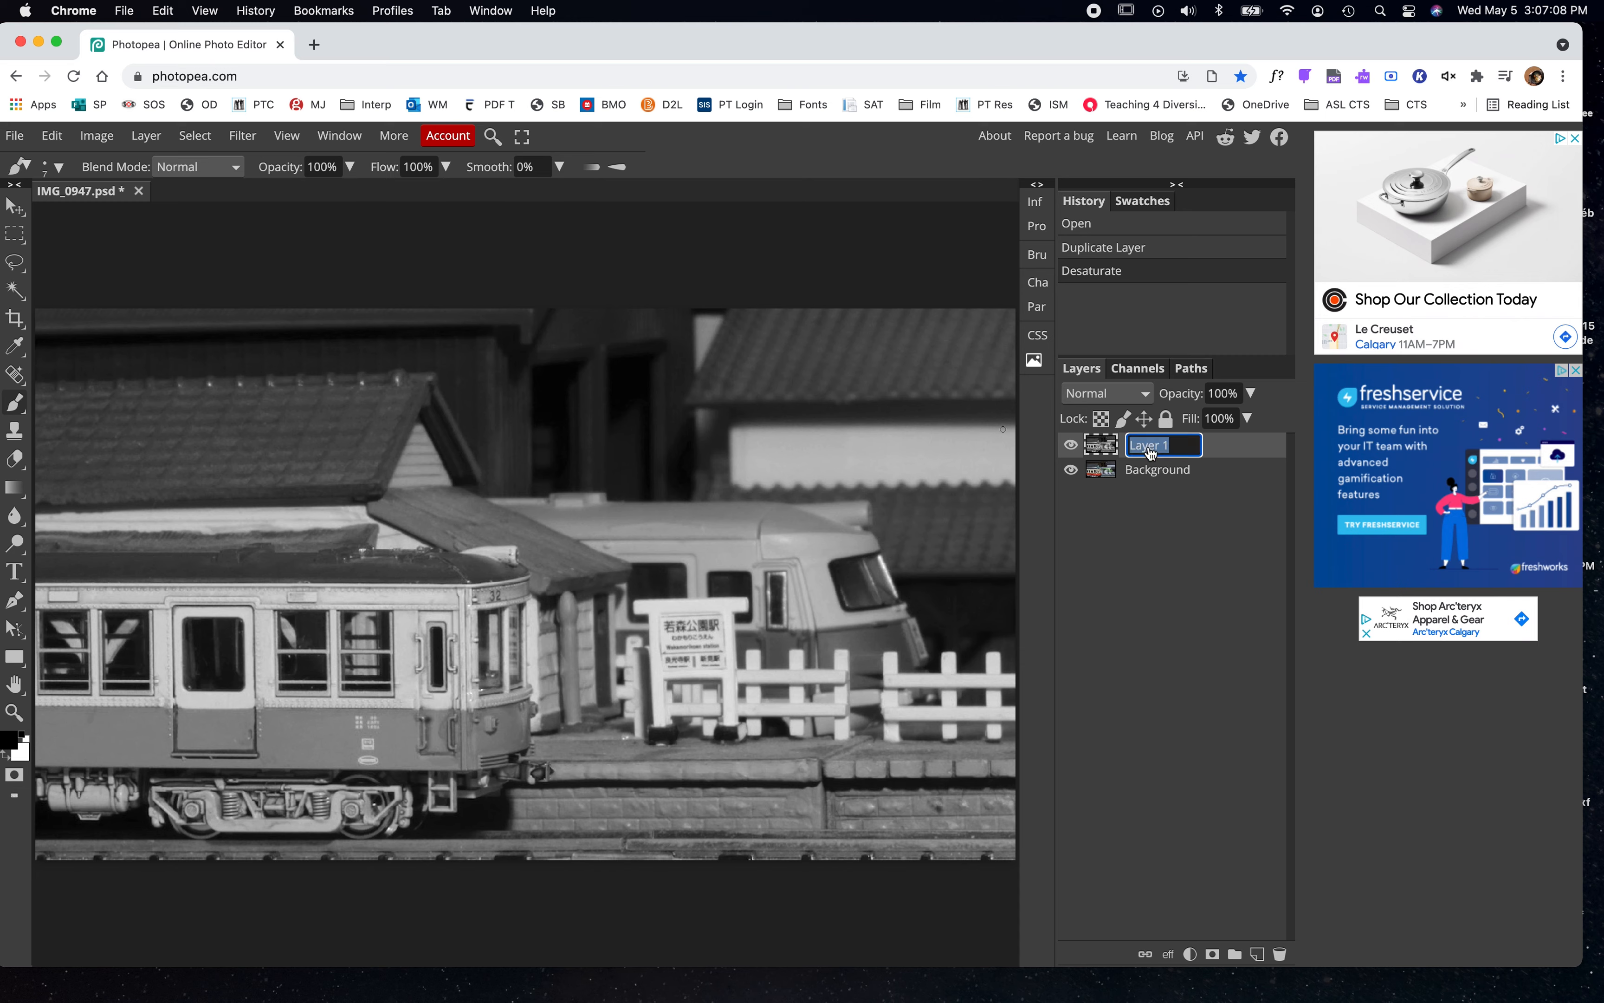
{"action": "type", "text": "B"}
{"action": "type", "text": "$"}
{"action": "type", "text": "&W"}
{"action": "left_click", "coordinate": [1178, 478]}
{"action": "double_click", "coordinate": [1176, 472]}
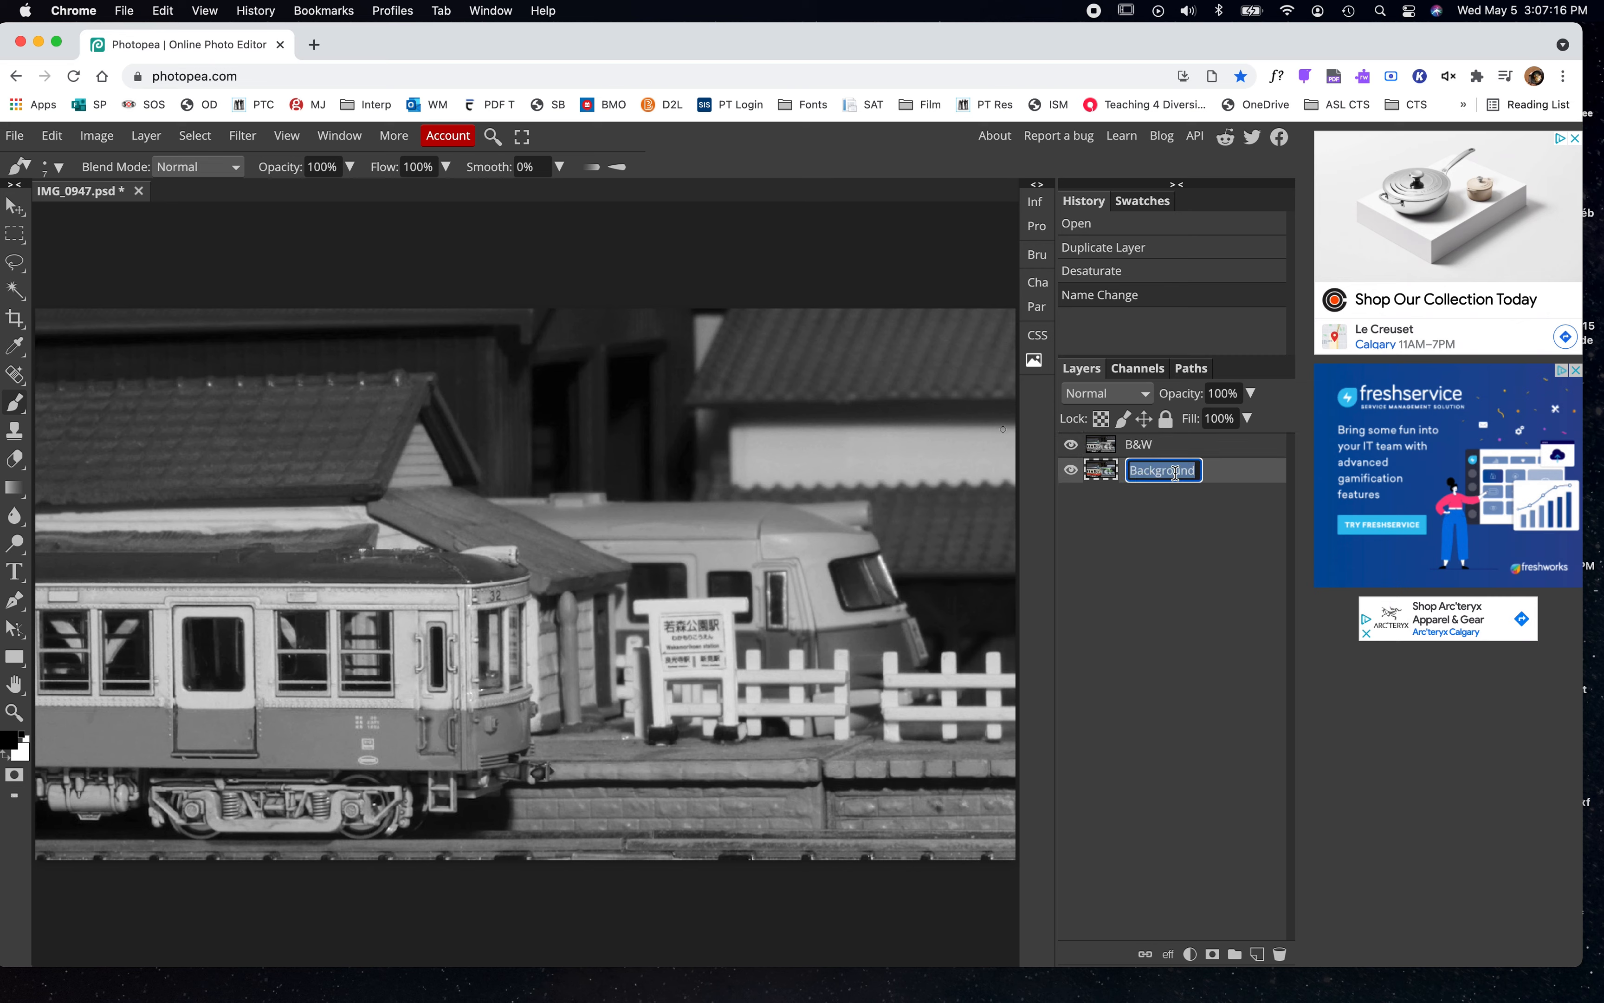
{"action": "type", "text": "Colour"}
{"action": "key", "text": "Return"}
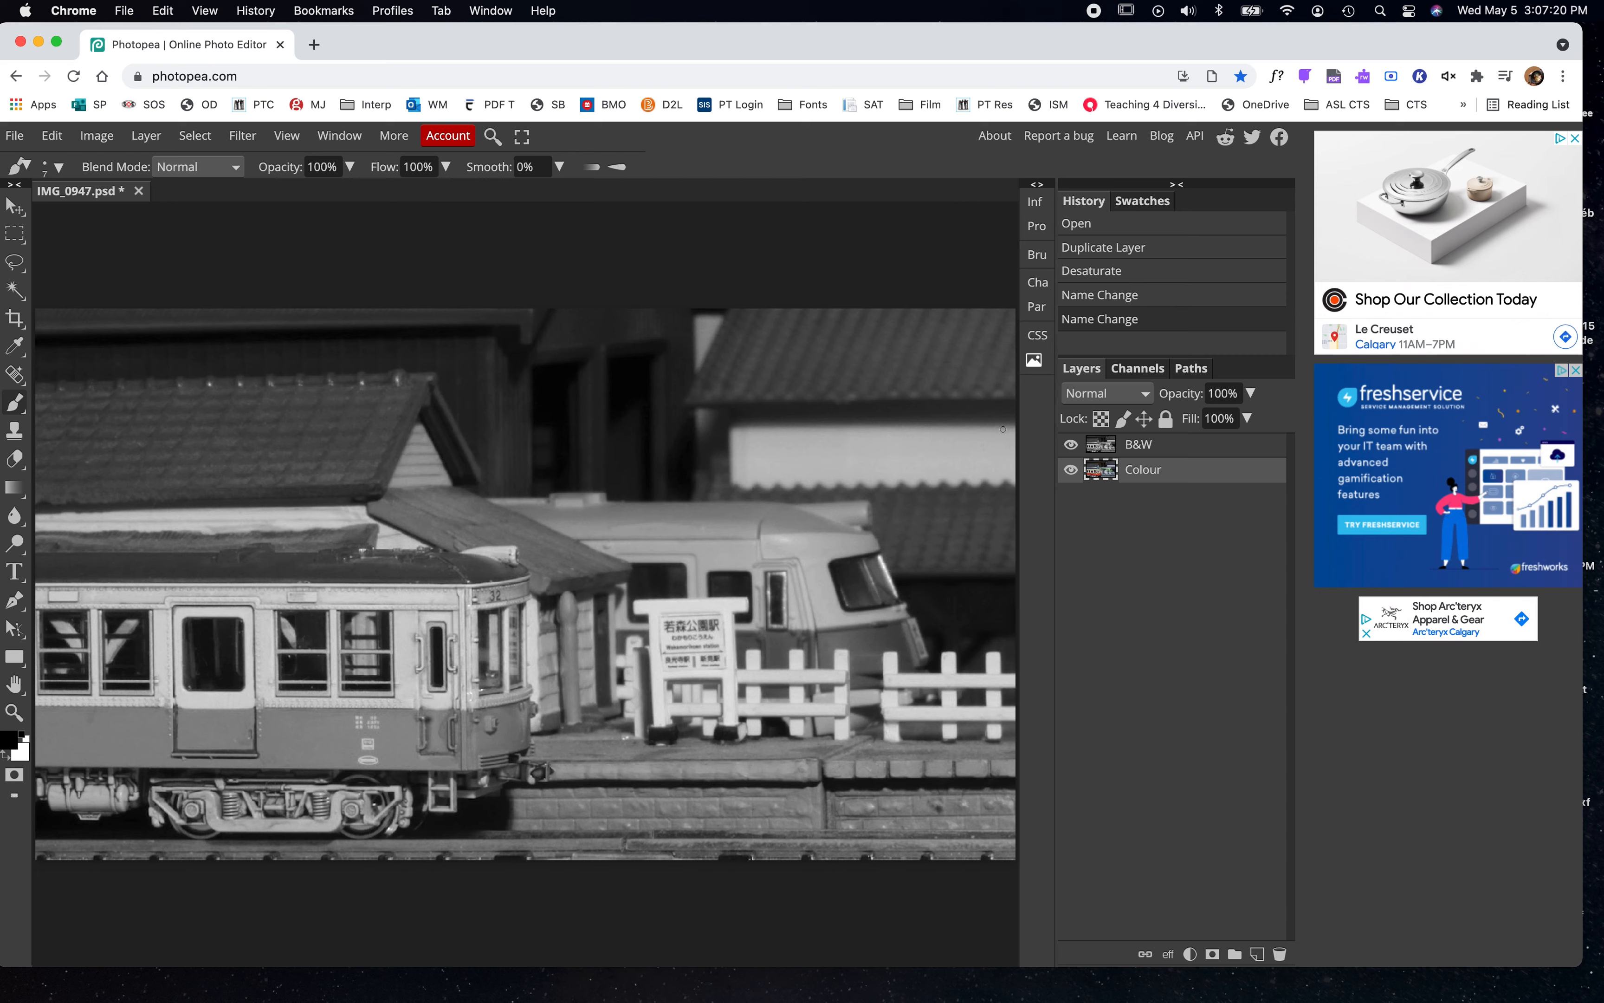
Add a raster mask to the B&W layer and set the brush size to 165 px
{"action": "left_click", "coordinate": [1117, 451]}
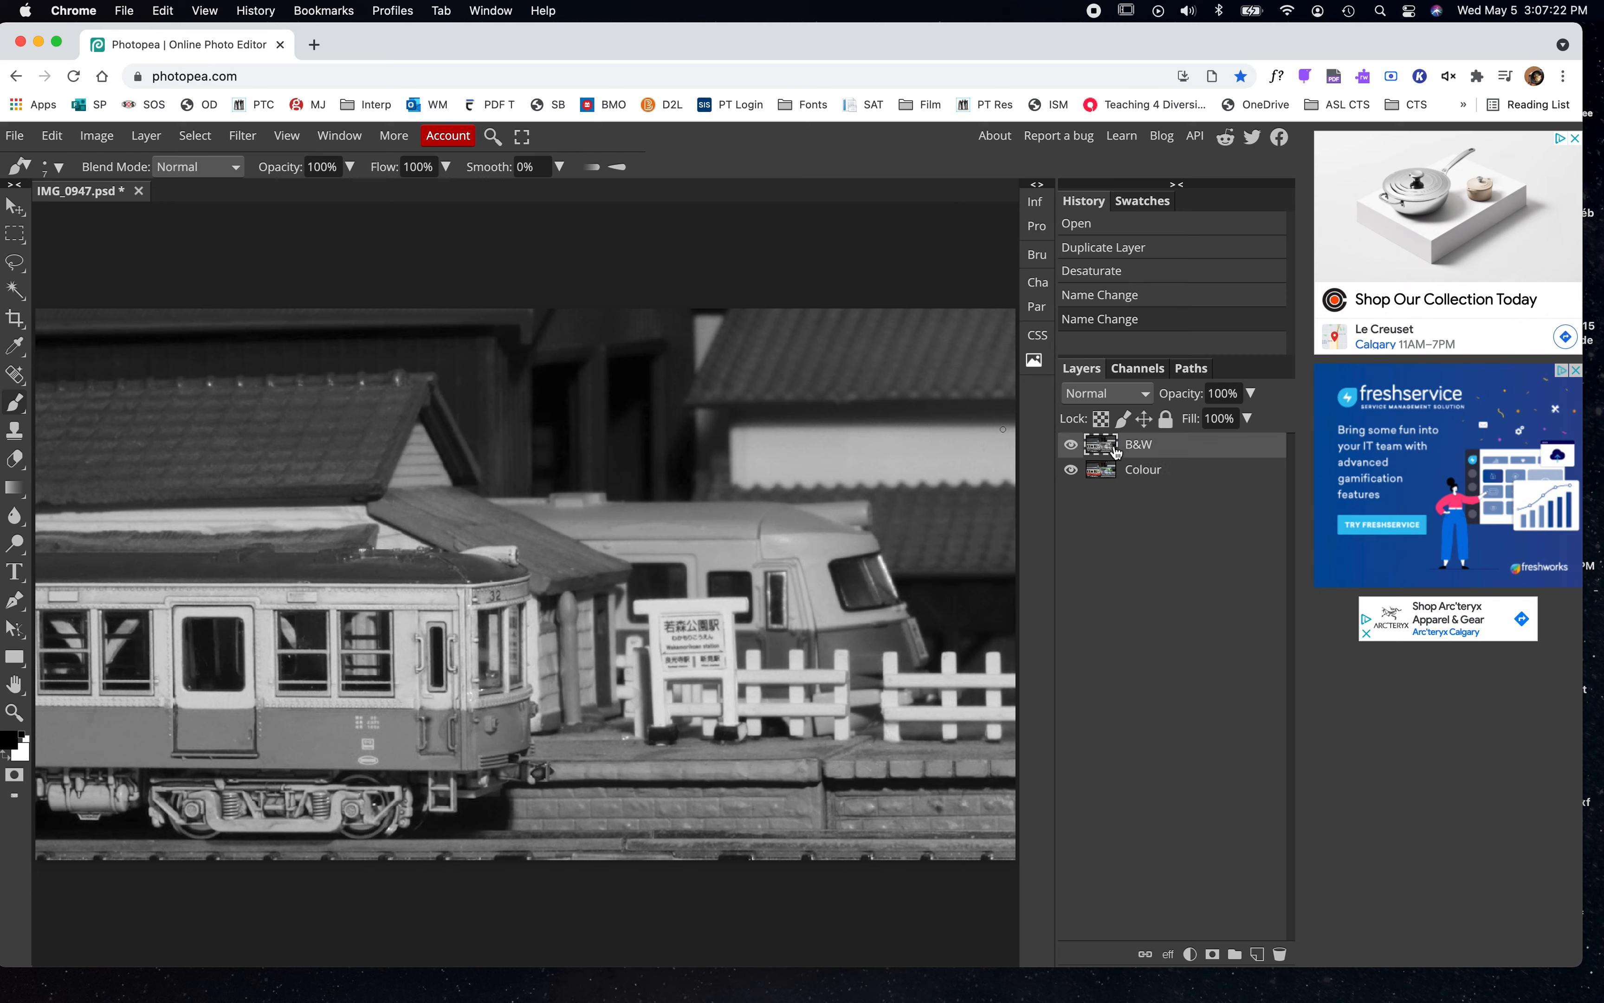
{"action": "left_click", "coordinate": [1214, 955]}
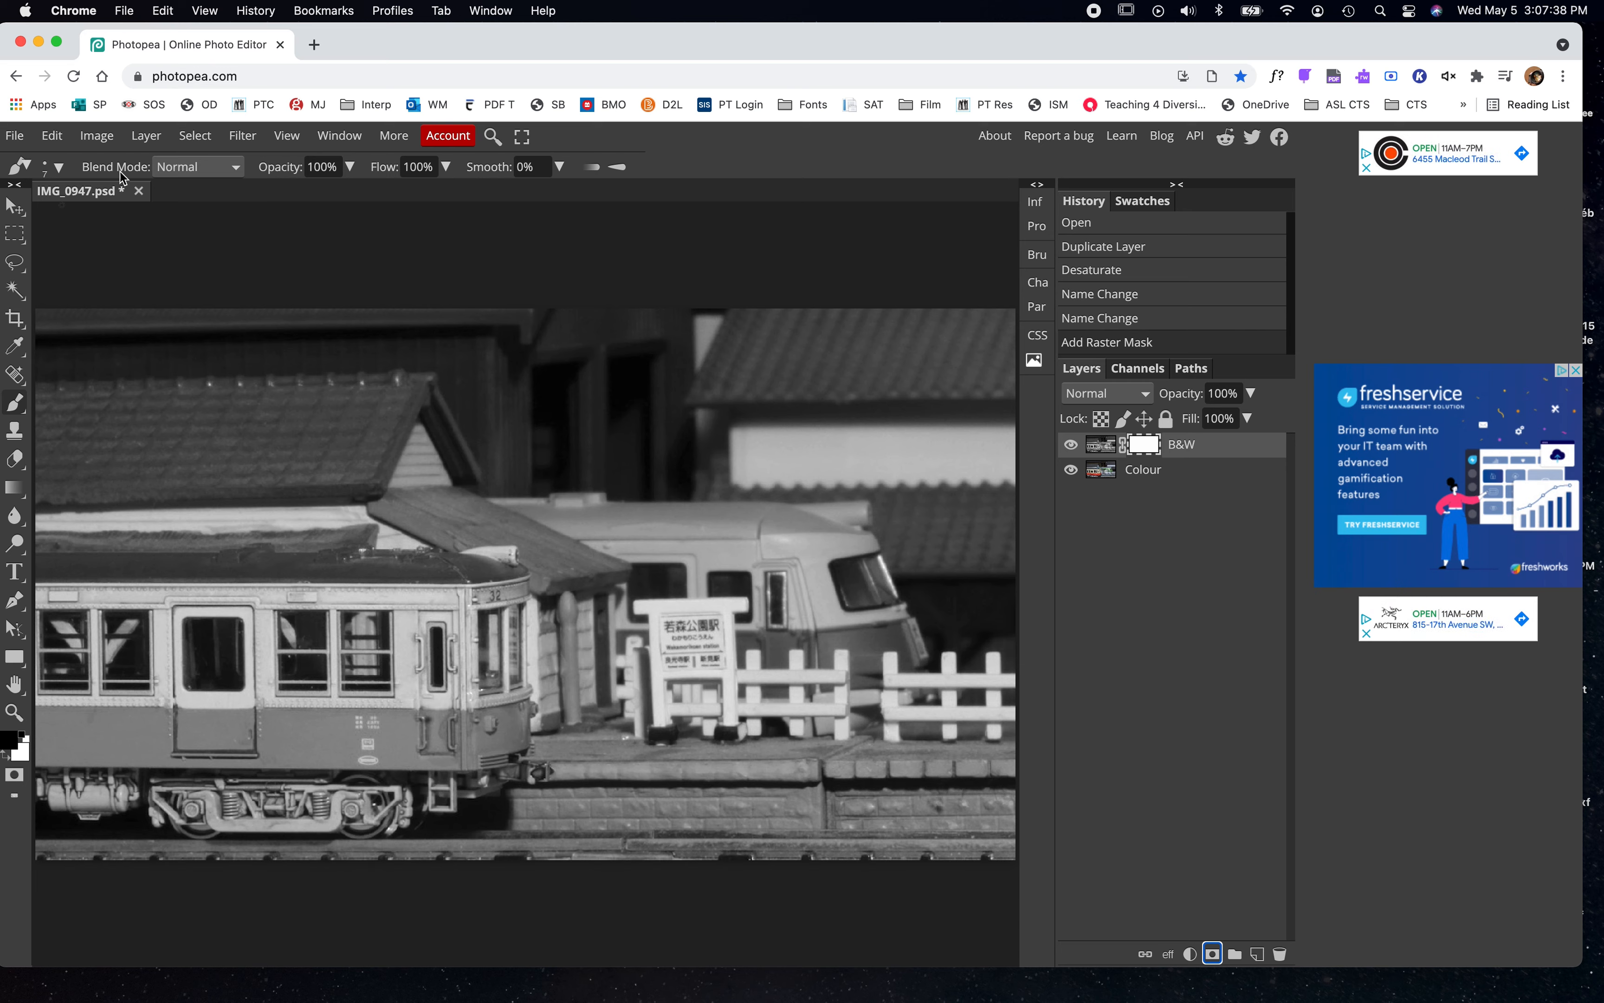
{"action": "left_click", "coordinate": [63, 168]}
{"action": "left_click_drag", "start_coordinate": [86, 218], "coordinate": [148, 218]}
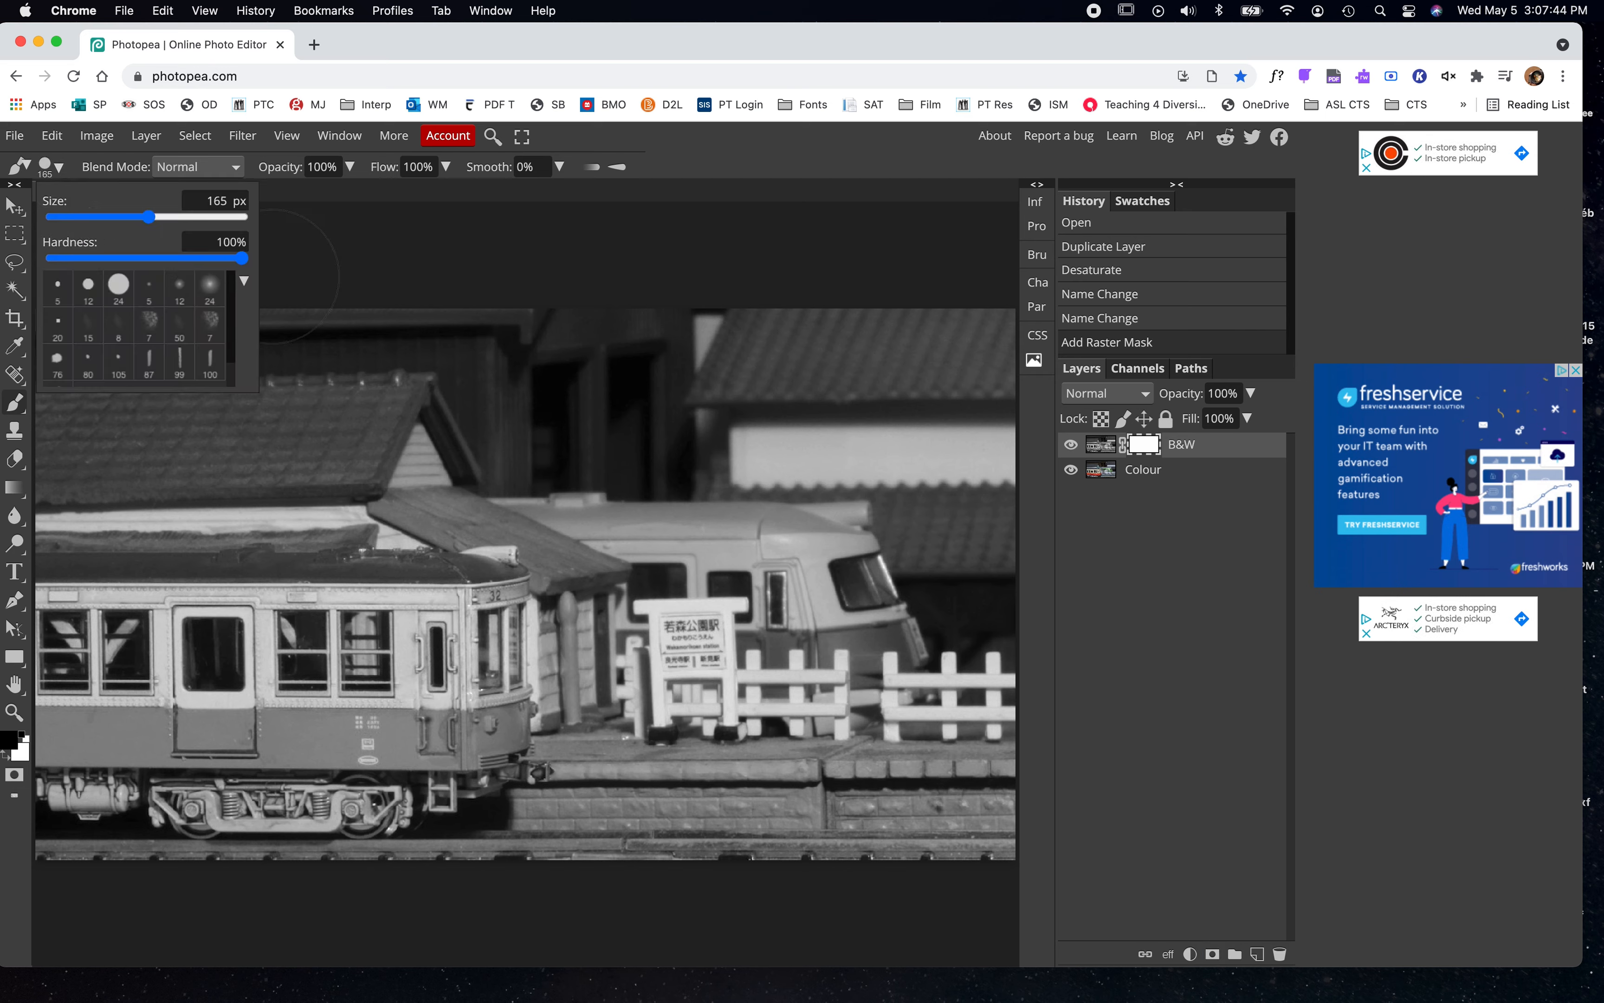
Paint black on the B&W layer's mask over the cream and red tram body to reveal its colour
{"action": "mouse_move", "coordinate": [99, 637]}
{"action": "left_mouse_down"}
{"action": "mouse_move", "coordinate": [139, 657]}
{"action": "mouse_move", "coordinate": [212, 653]}
{"action": "mouse_move", "coordinate": [98, 688]}
{"action": "mouse_move", "coordinate": [64, 724]}
{"action": "left_mouse_up"}
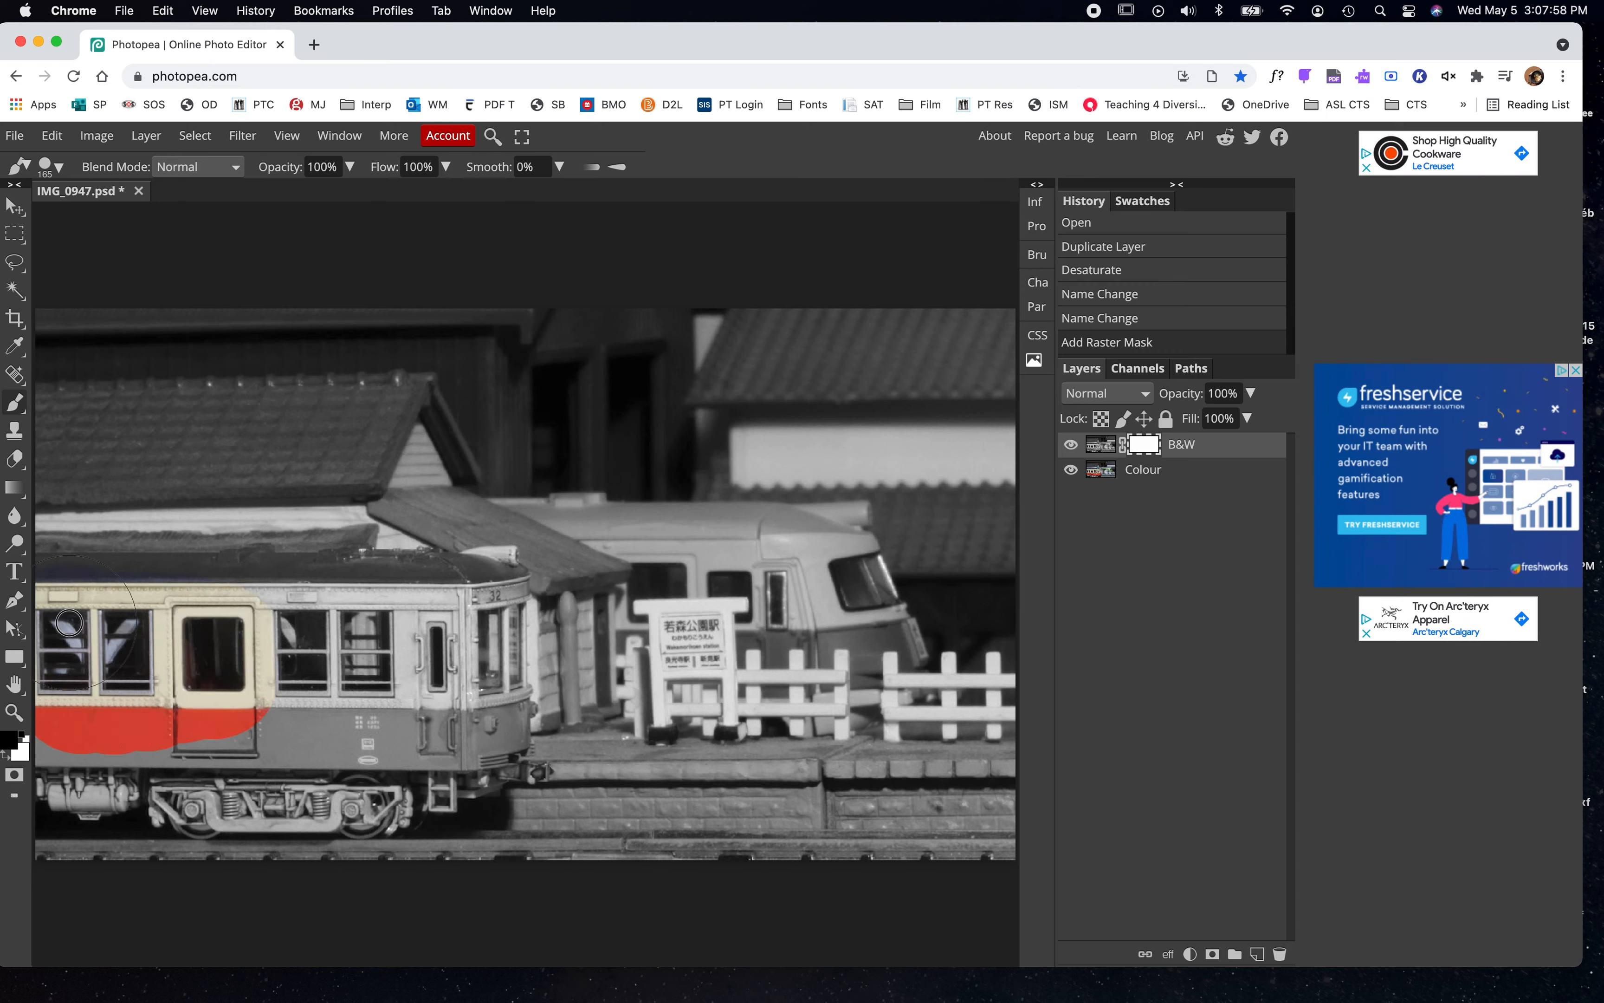
{"action": "mouse_move", "coordinate": [225, 634]}
{"action": "left_mouse_down"}
{"action": "mouse_move", "coordinate": [434, 647]}
{"action": "mouse_move", "coordinate": [41, 702]}
{"action": "left_mouse_up"}
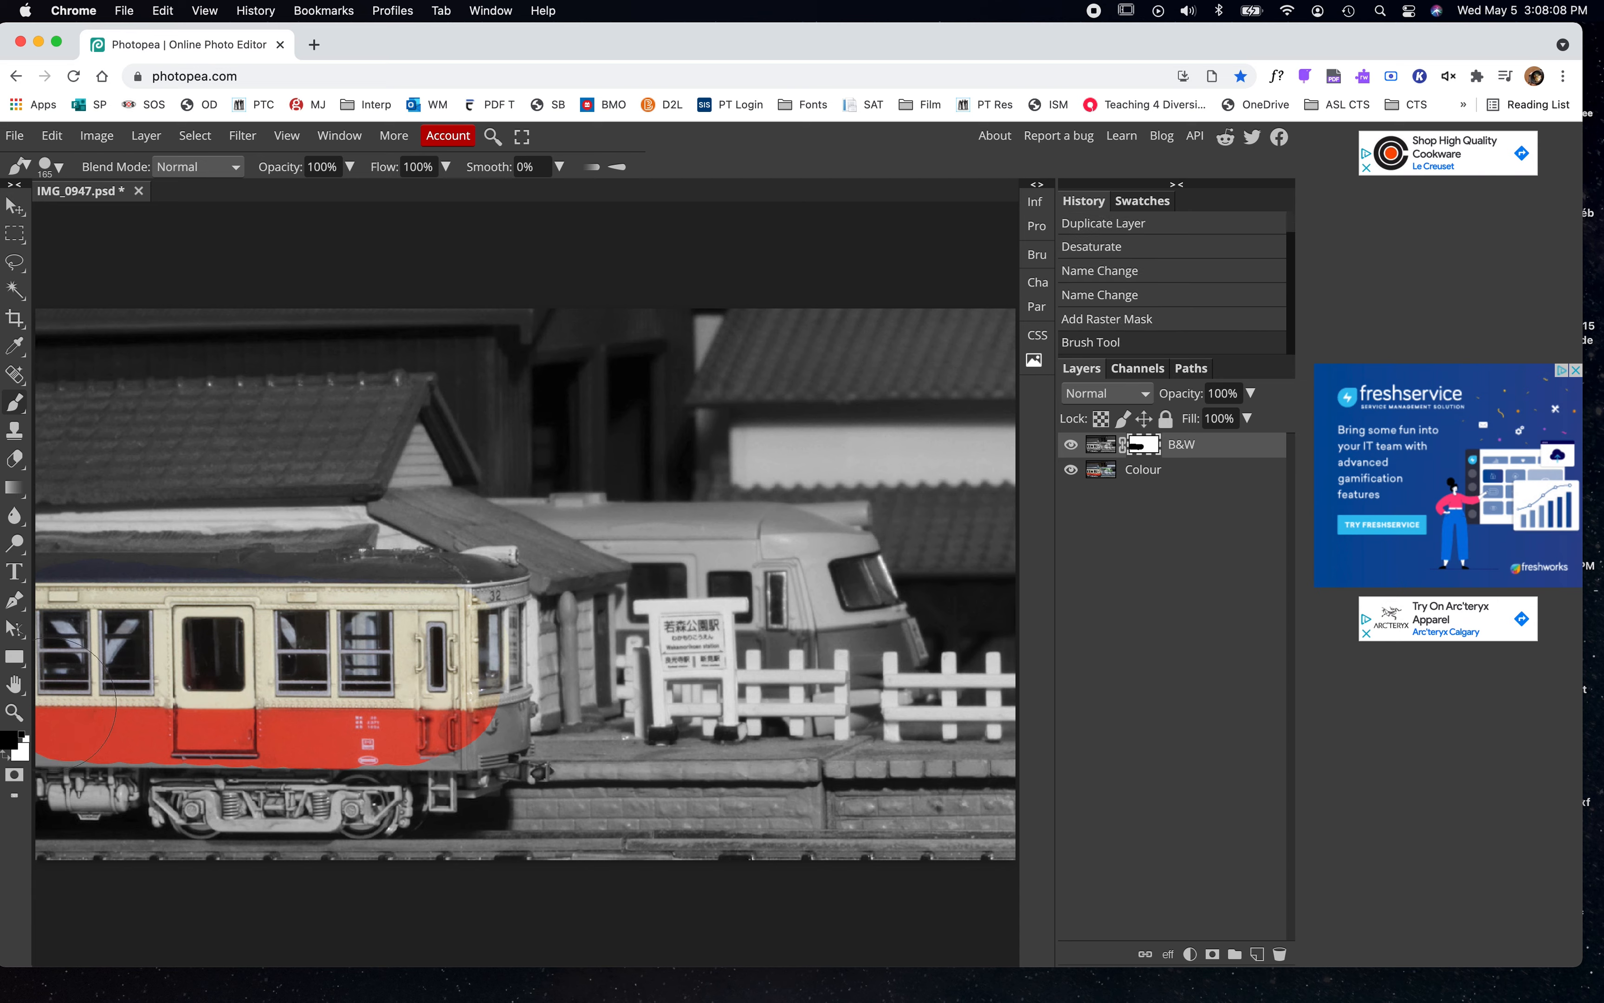
{"action": "left_click_drag", "start_coordinate": [49, 701], "coordinate": [229, 704]}
{"action": "left_click_drag", "start_coordinate": [371, 704], "coordinate": [431, 706]}
{"action": "left_click", "coordinate": [457, 691]}
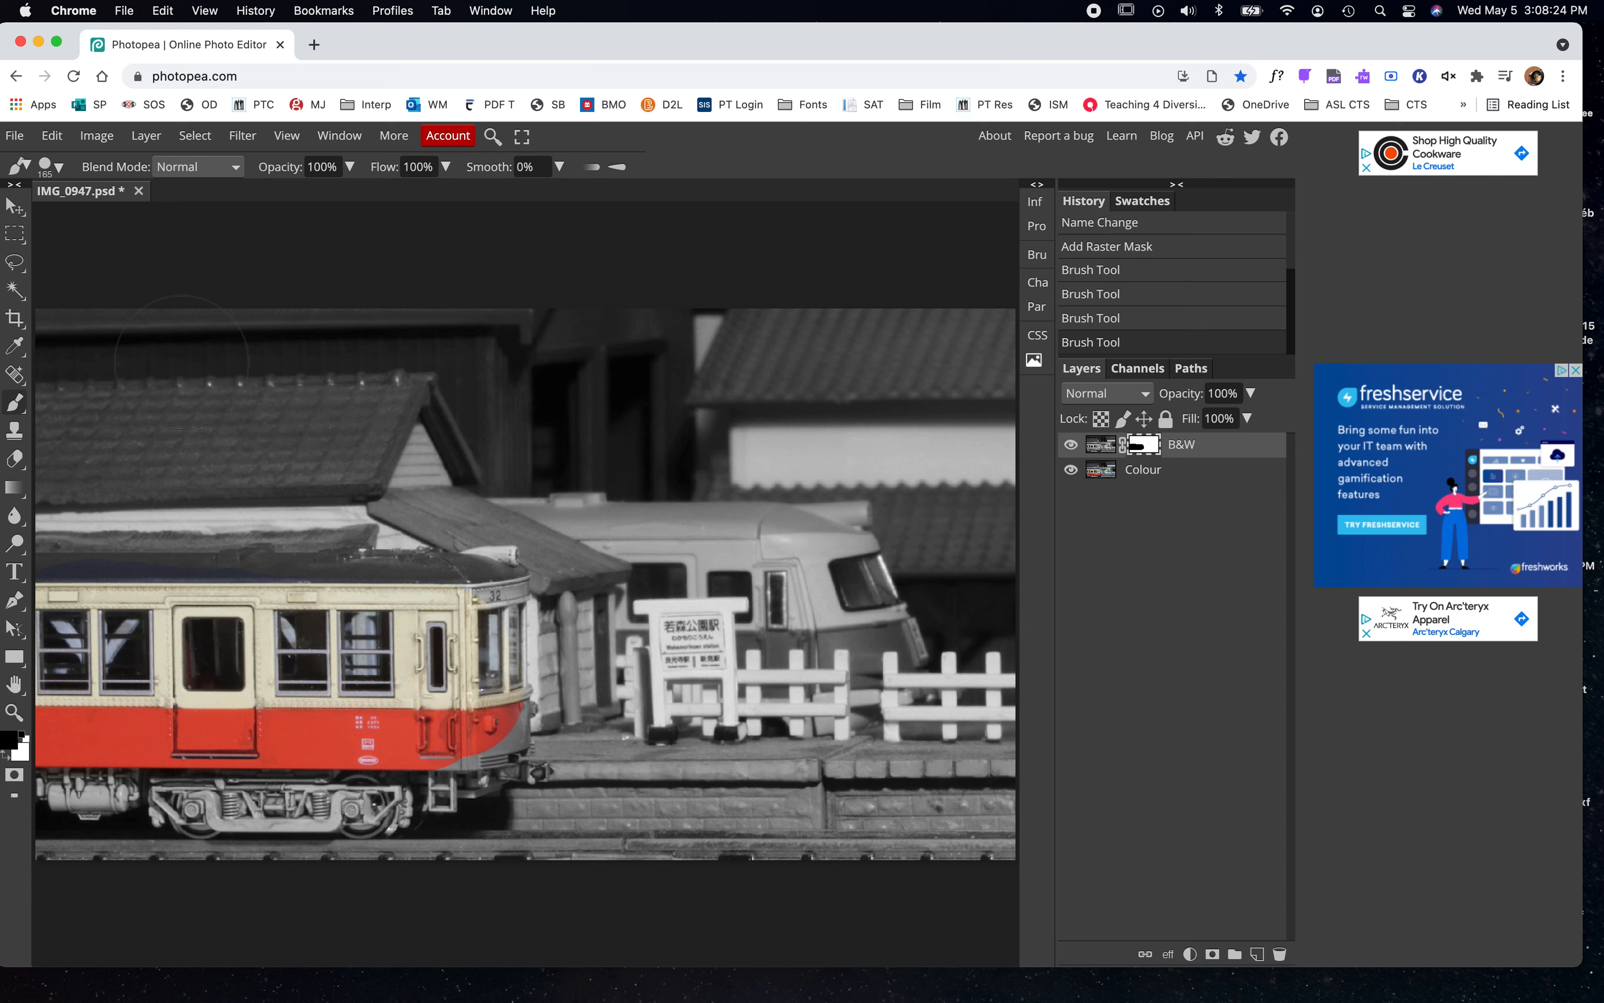
Reduce the brush size to 6 px and enlarge the interface for detailed mask work
{"action": "left_click", "coordinate": [58, 167]}
{"action": "left_click_drag", "start_coordinate": [133, 216], "coordinate": [80, 216]}
{"action": "key", "text": "super+plus"}
{"action": "key", "text": "super+plus"}
{"action": "key", "text": "super+plus"}
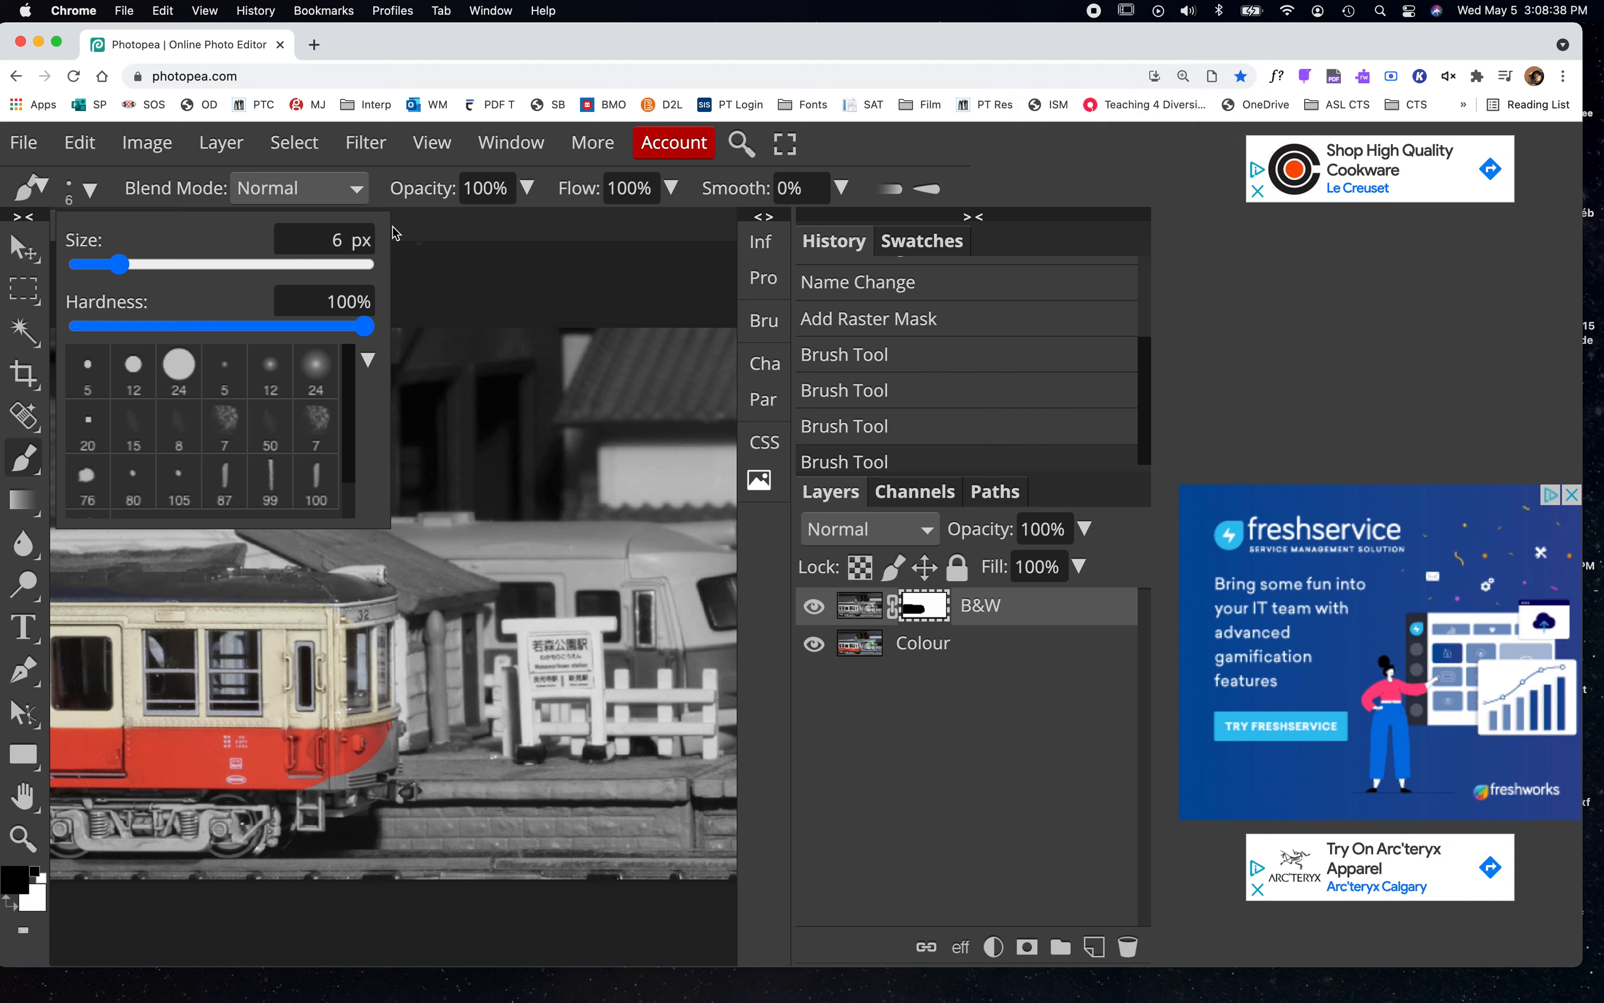
{"action": "left_click", "coordinate": [311, 605]}
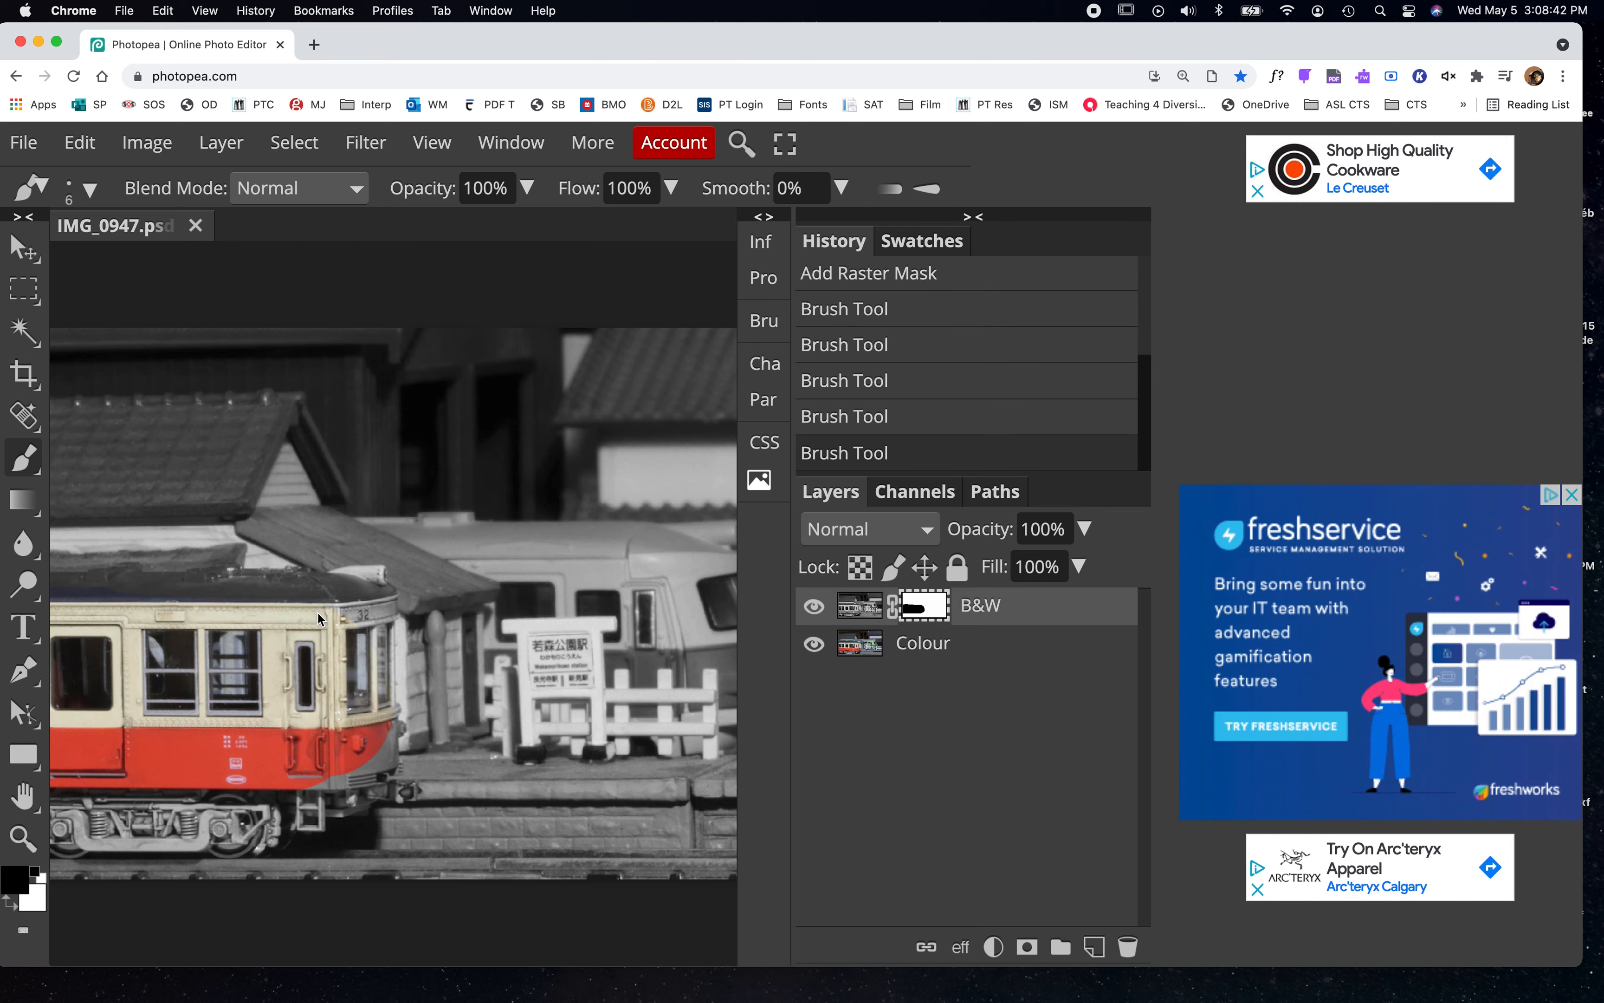
Paint black on the B&W mask along the tram's front, lower red edge and roof edge to reveal their colour
{"action": "scroll", "coordinate": [317, 611], "scroll_direction": "down", "scroll_amount": 2}
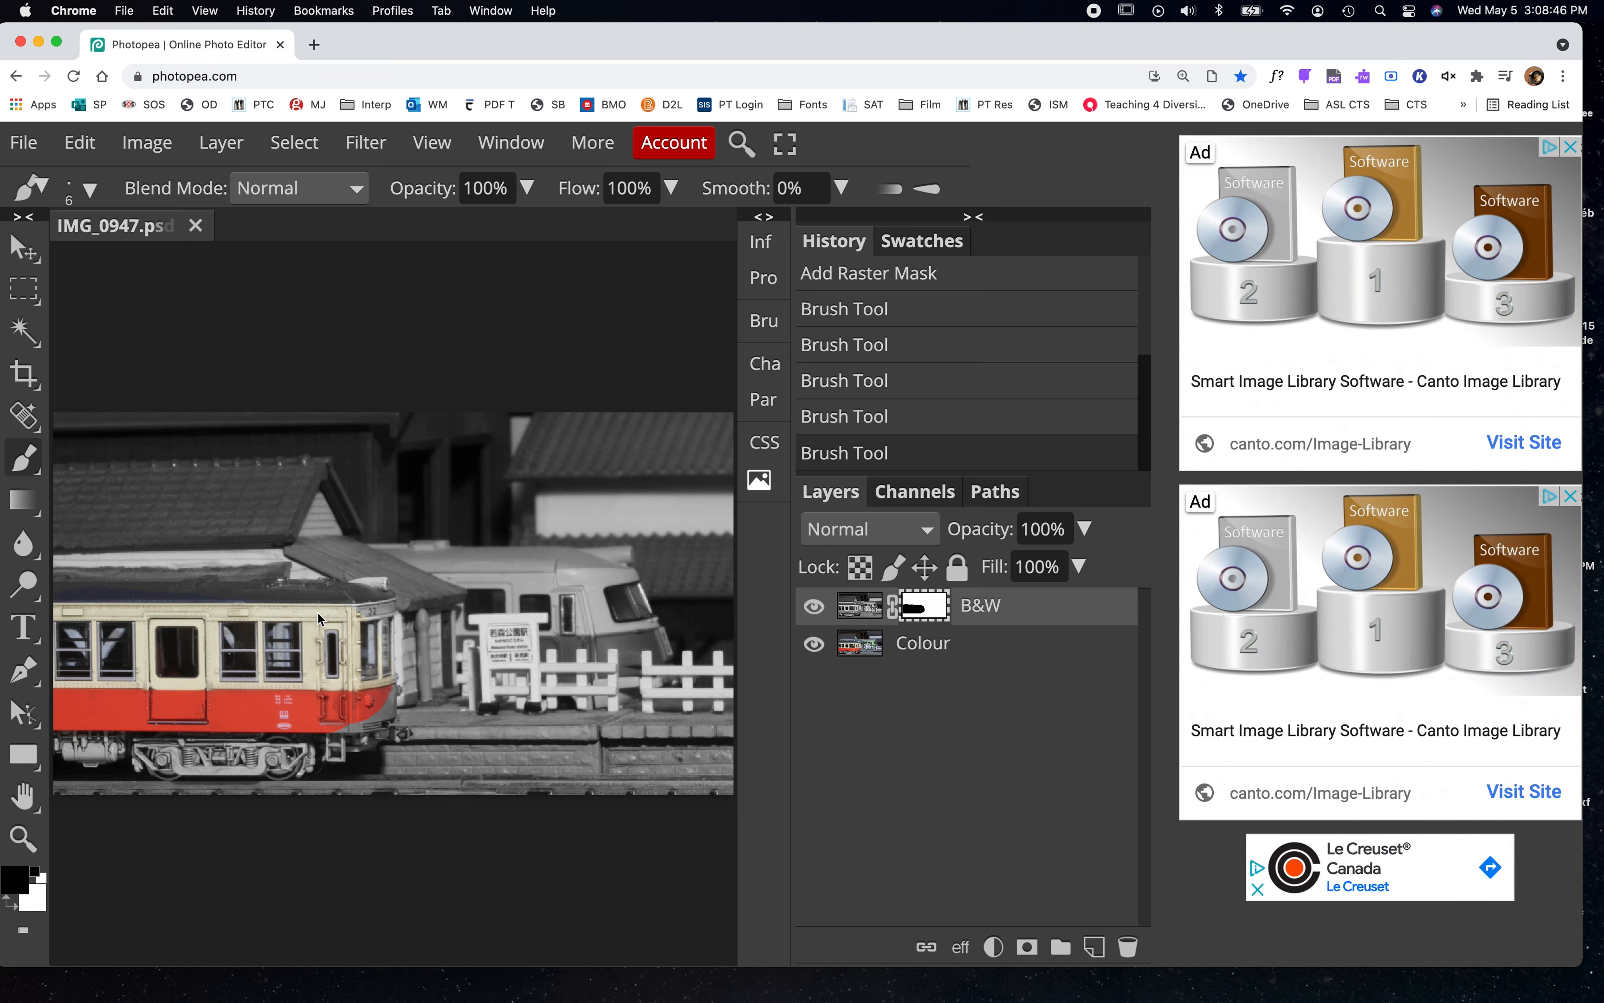
{"action": "scroll", "coordinate": [317, 611], "scroll_direction": "up", "scroll_amount": 2}
{"action": "scroll", "coordinate": [317, 611], "scroll_direction": "up", "scroll_amount": 3}
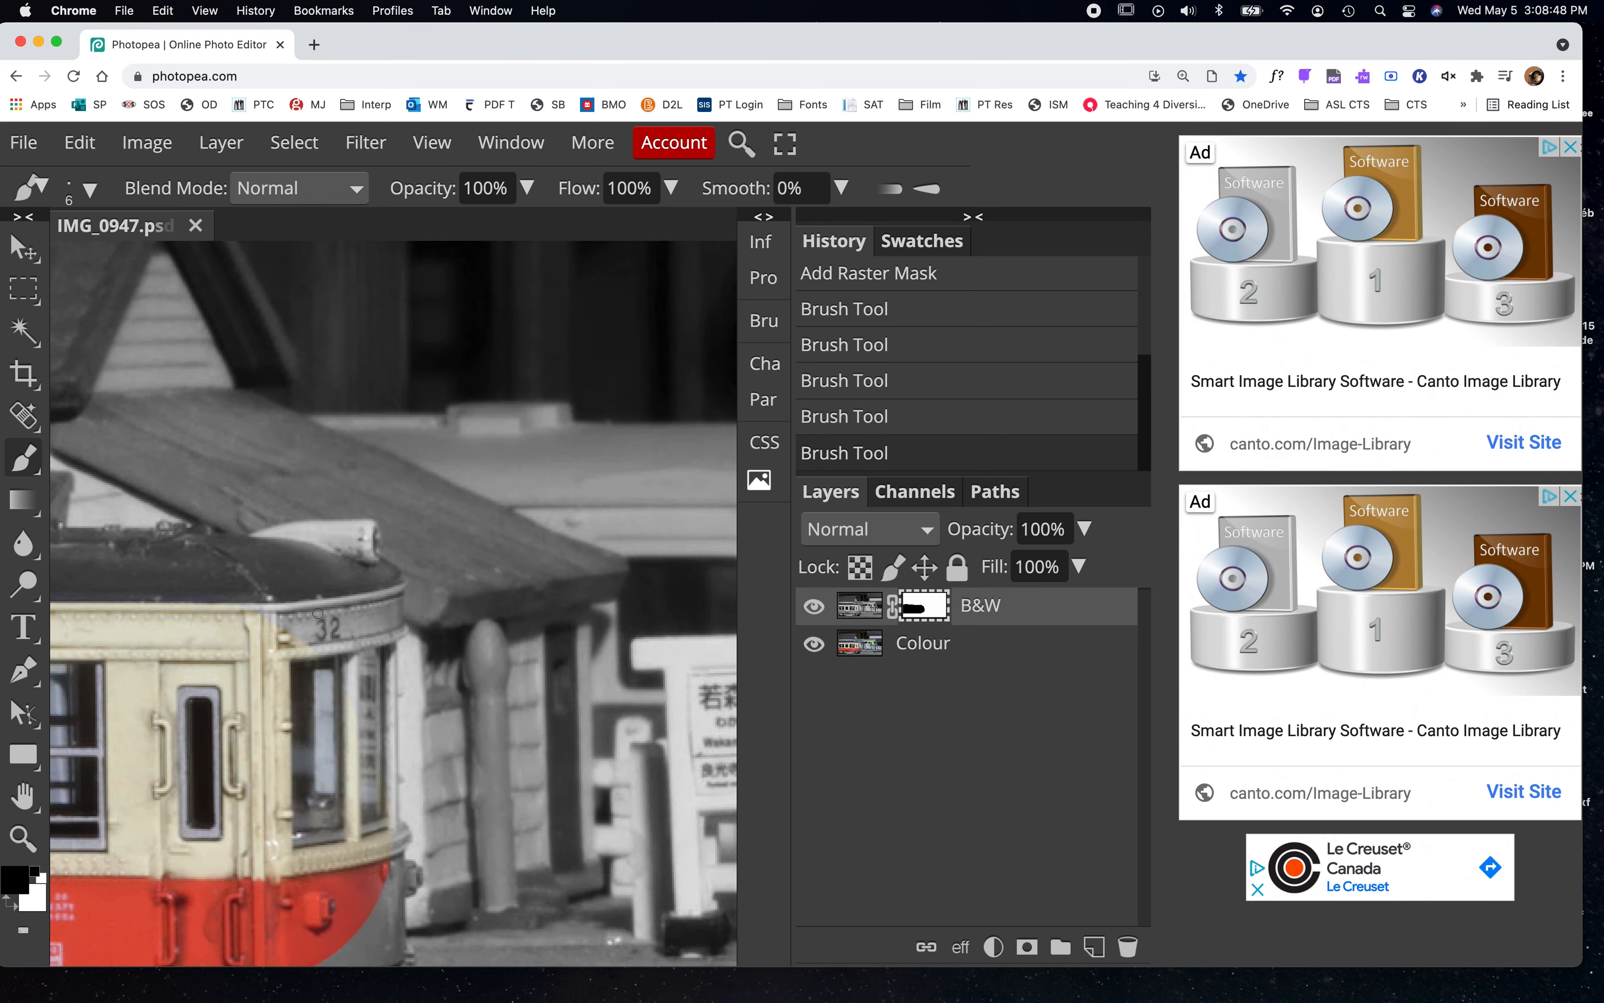
{"action": "left_click_drag", "start_coordinate": [385, 682], "coordinate": [433, 668]}
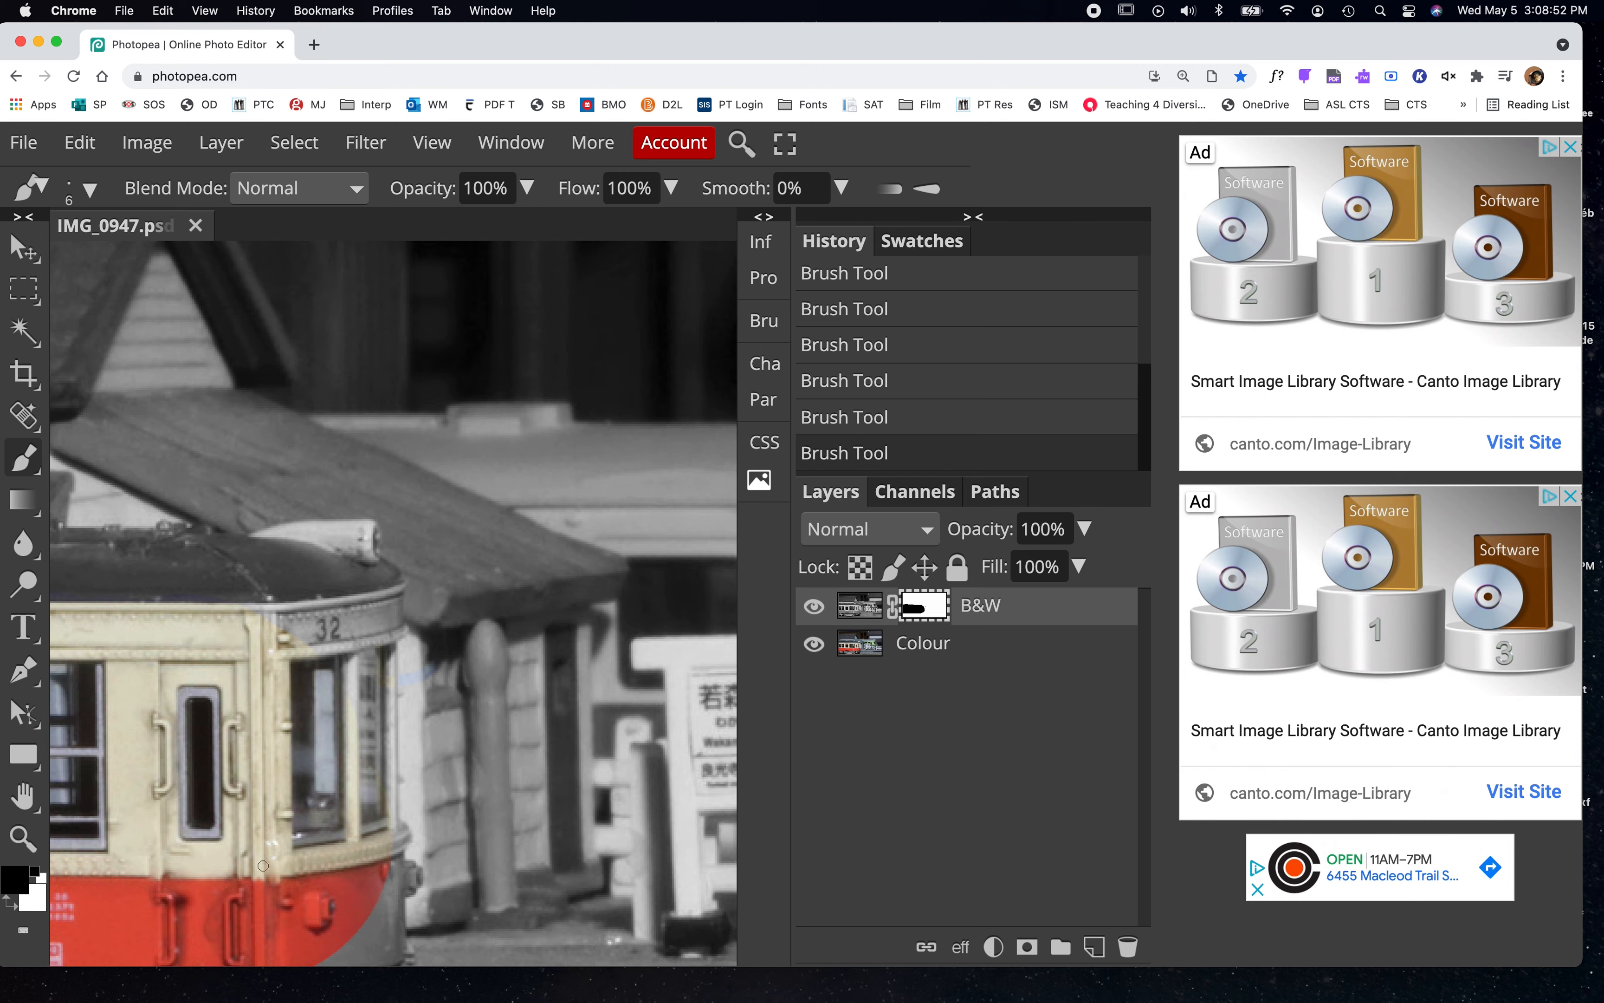
{"action": "scroll", "coordinate": [206, 893], "scroll_direction": "down", "scroll_amount": 8}
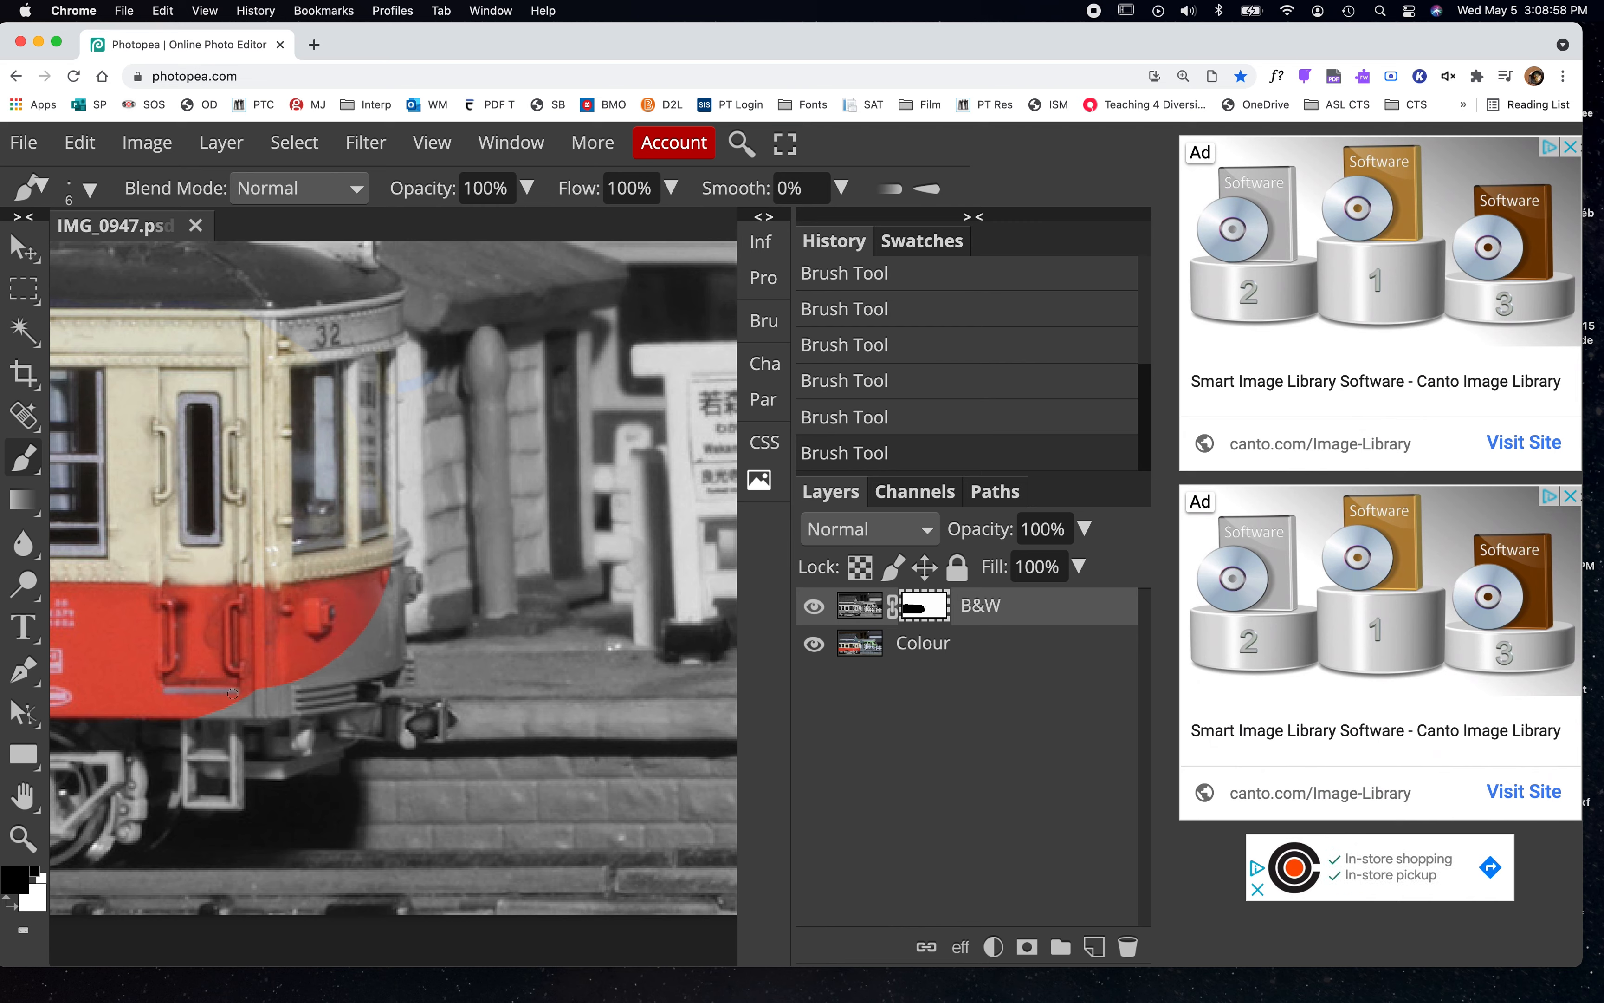
{"action": "mouse_move", "coordinate": [283, 712]}
{"action": "left_mouse_down"}
{"action": "mouse_move", "coordinate": [220, 704]}
{"action": "mouse_move", "coordinate": [279, 719]}
{"action": "mouse_move", "coordinate": [386, 699]}
{"action": "mouse_move", "coordinate": [386, 562]}
{"action": "mouse_move", "coordinate": [423, 580]}
{"action": "mouse_move", "coordinate": [401, 602]}
{"action": "mouse_move", "coordinate": [407, 690]}
{"action": "mouse_move", "coordinate": [397, 677]}
{"action": "mouse_move", "coordinate": [379, 695]}
{"action": "mouse_move", "coordinate": [259, 702]}
{"action": "mouse_move", "coordinate": [295, 707]}
{"action": "mouse_move", "coordinate": [304, 688]}
{"action": "left_mouse_up"}
{"action": "scroll", "coordinate": [328, 461], "scroll_direction": "up", "scroll_amount": 3}
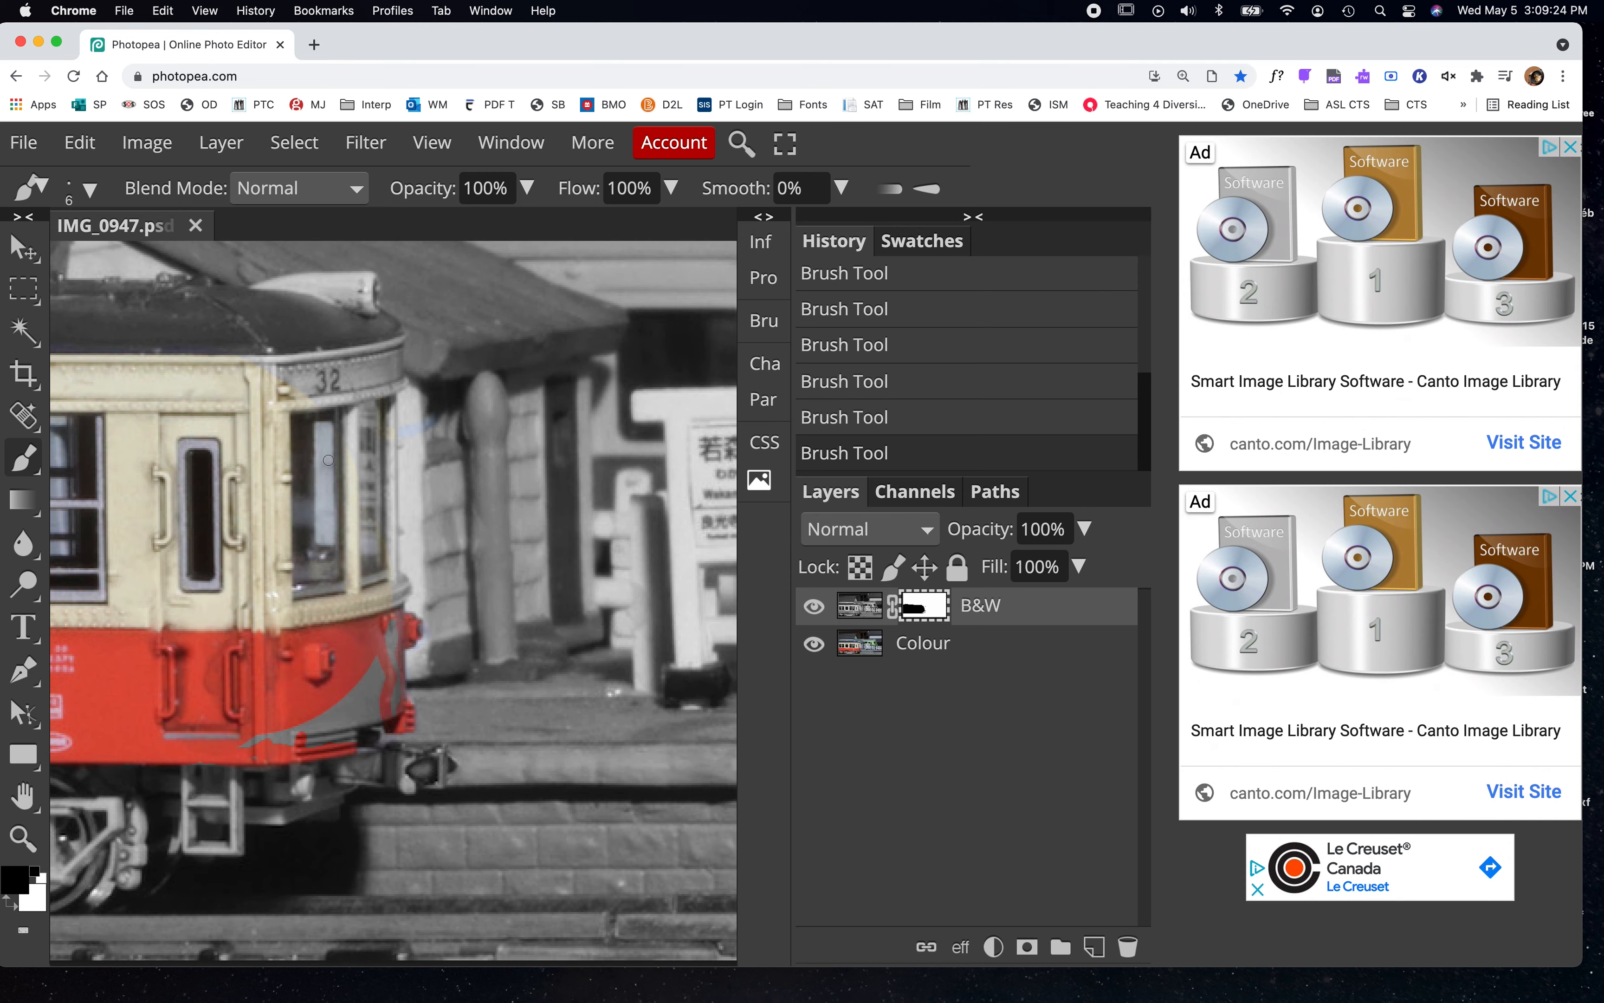
{"action": "mouse_move", "coordinate": [265, 287]}
{"action": "left_mouse_down"}
{"action": "mouse_move", "coordinate": [368, 279]}
{"action": "mouse_move", "coordinate": [372, 299]}
{"action": "mouse_move", "coordinate": [367, 285]}
{"action": "mouse_move", "coordinate": [349, 299]}
{"action": "mouse_move", "coordinate": [350, 278]}
{"action": "mouse_move", "coordinate": [329, 305]}
{"action": "mouse_move", "coordinate": [333, 286]}
{"action": "mouse_move", "coordinate": [274, 287]}
{"action": "mouse_move", "coordinate": [325, 358]}
{"action": "mouse_move", "coordinate": [307, 369]}
{"action": "mouse_move", "coordinate": [317, 383]}
{"action": "mouse_move", "coordinate": [288, 366]}
{"action": "mouse_move", "coordinate": [340, 372]}
{"action": "mouse_move", "coordinate": [394, 336]}
{"action": "left_mouse_up"}
Set the brush size to 29 px and paint out the remaining grey patches on the tram's red front
{"action": "left_click", "coordinate": [78, 188]}
{"action": "left_click_drag", "start_coordinate": [75, 264], "coordinate": [155, 264]}
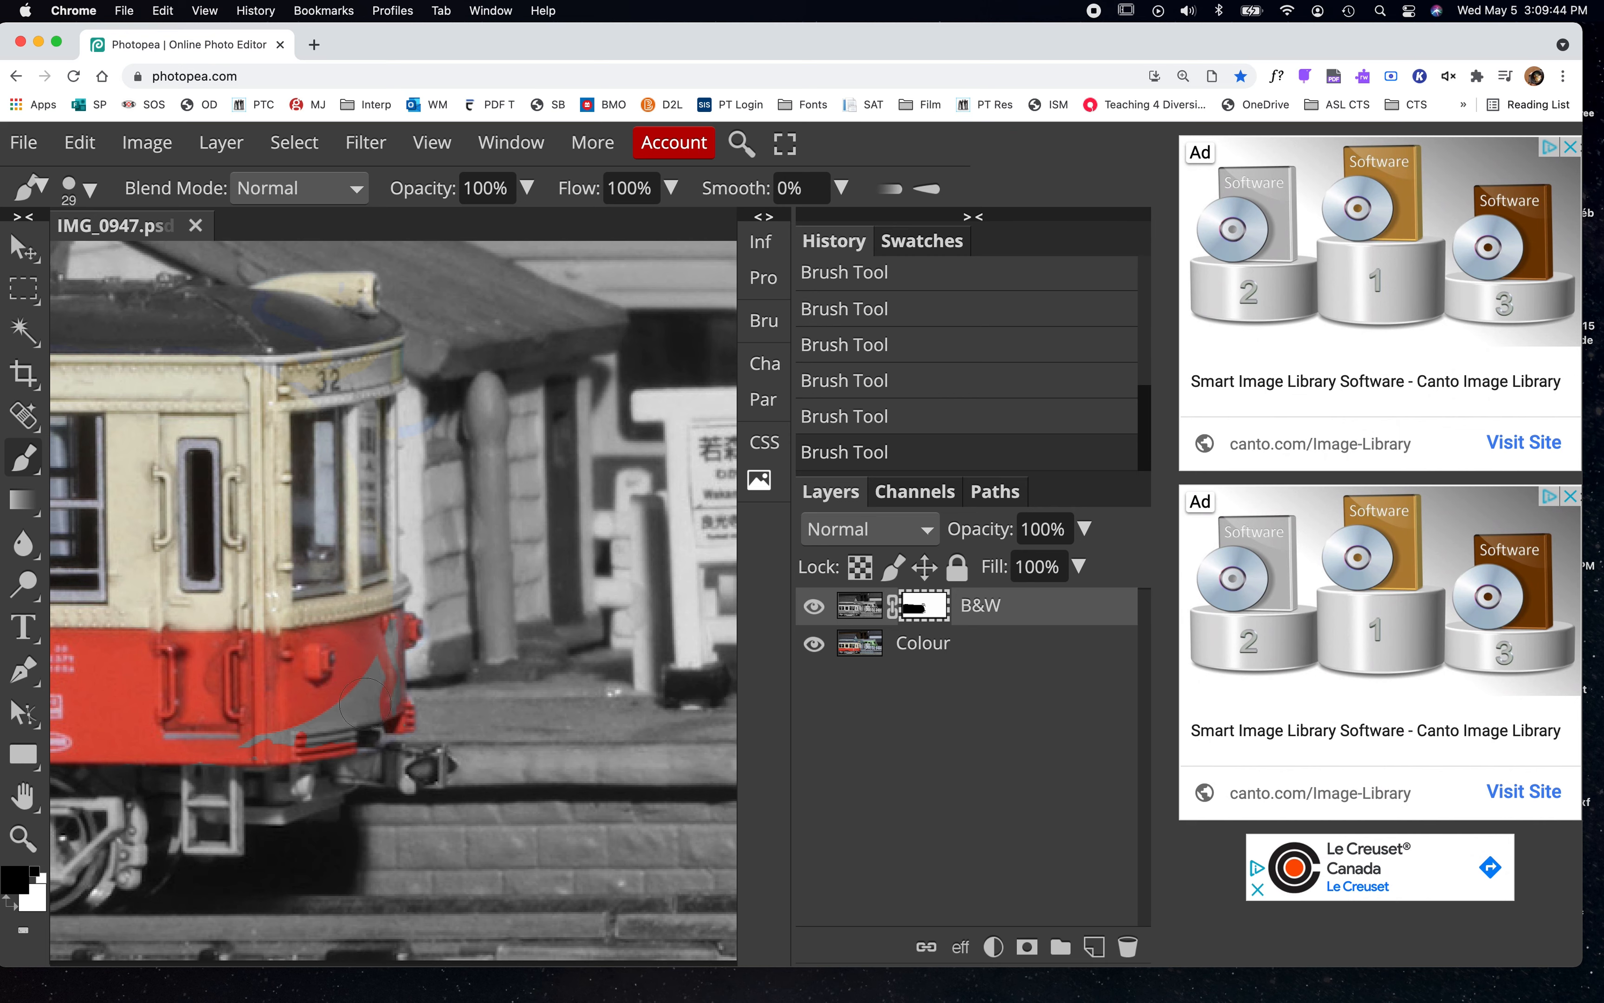
{"action": "mouse_move", "coordinate": [365, 702]}
{"action": "left_mouse_down"}
{"action": "mouse_move", "coordinate": [368, 615]}
{"action": "mouse_move", "coordinate": [378, 696]}
{"action": "left_mouse_up"}
{"action": "left_click_drag", "start_coordinate": [338, 720], "coordinate": [262, 738]}
Paint black on the B&W mask across the tram's dark roof and upper front to reveal their colour
{"action": "left_click_drag", "start_coordinate": [378, 372], "coordinate": [298, 385]}
{"action": "scroll", "coordinate": [298, 385], "scroll_direction": "up", "scroll_amount": 1}
{"action": "left_click_drag", "start_coordinate": [364, 368], "coordinate": [265, 355]}
{"action": "left_click_drag", "start_coordinate": [265, 355], "coordinate": [73, 366]}
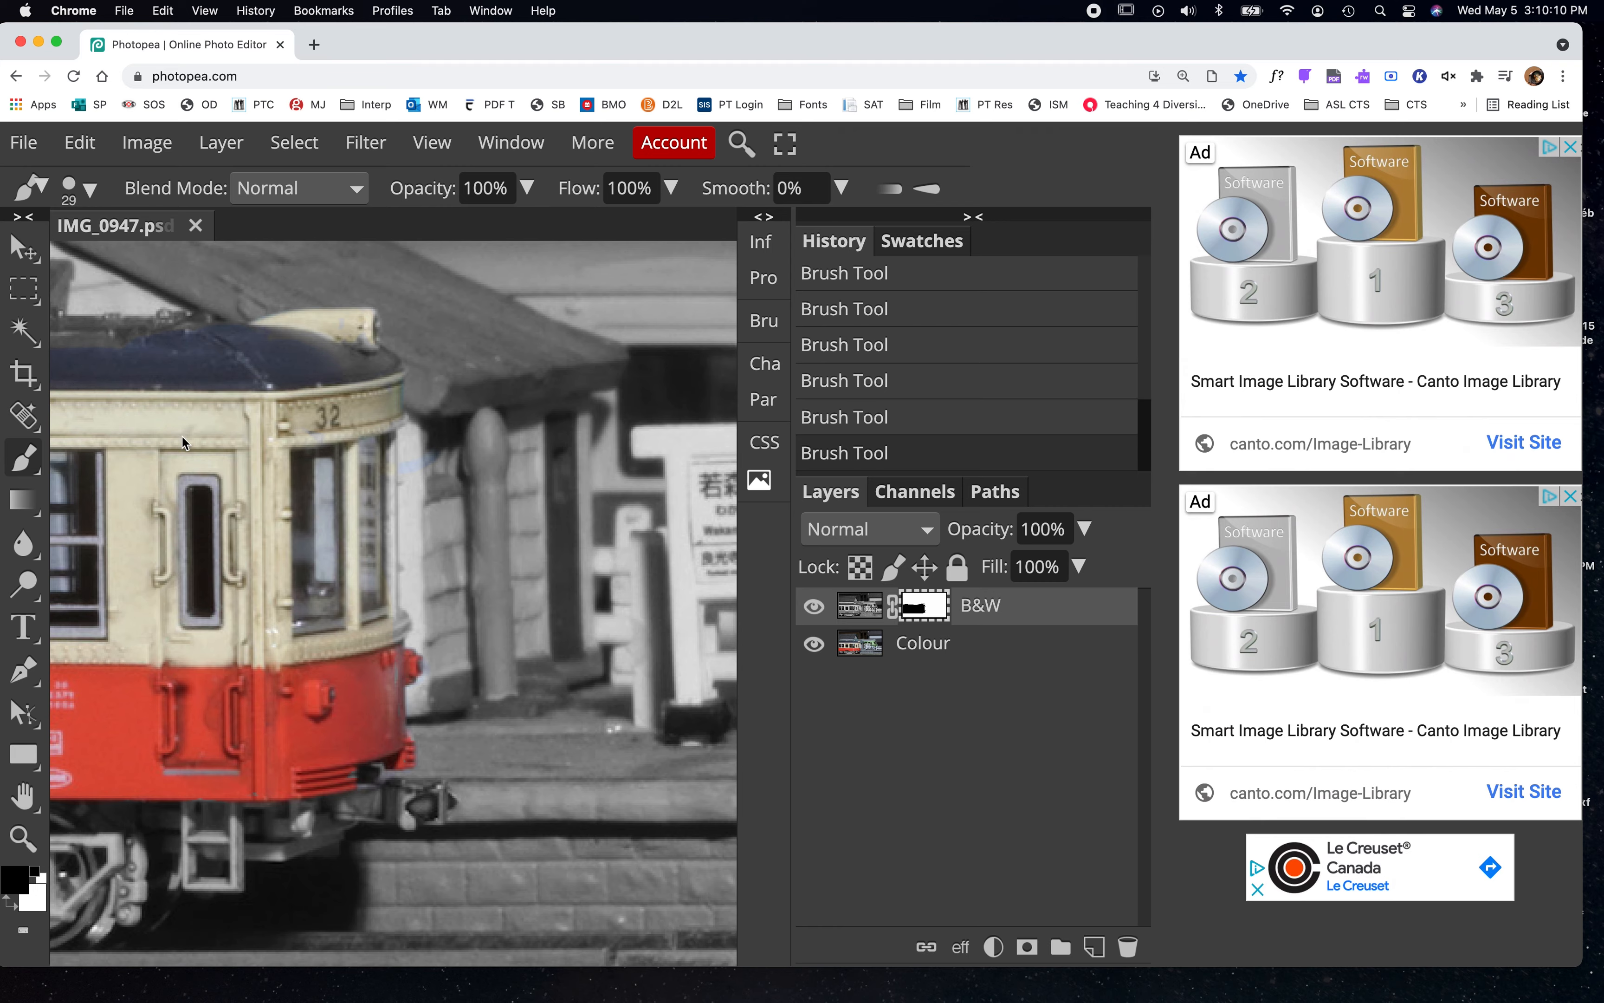
{"action": "key", "text": "super+o"}
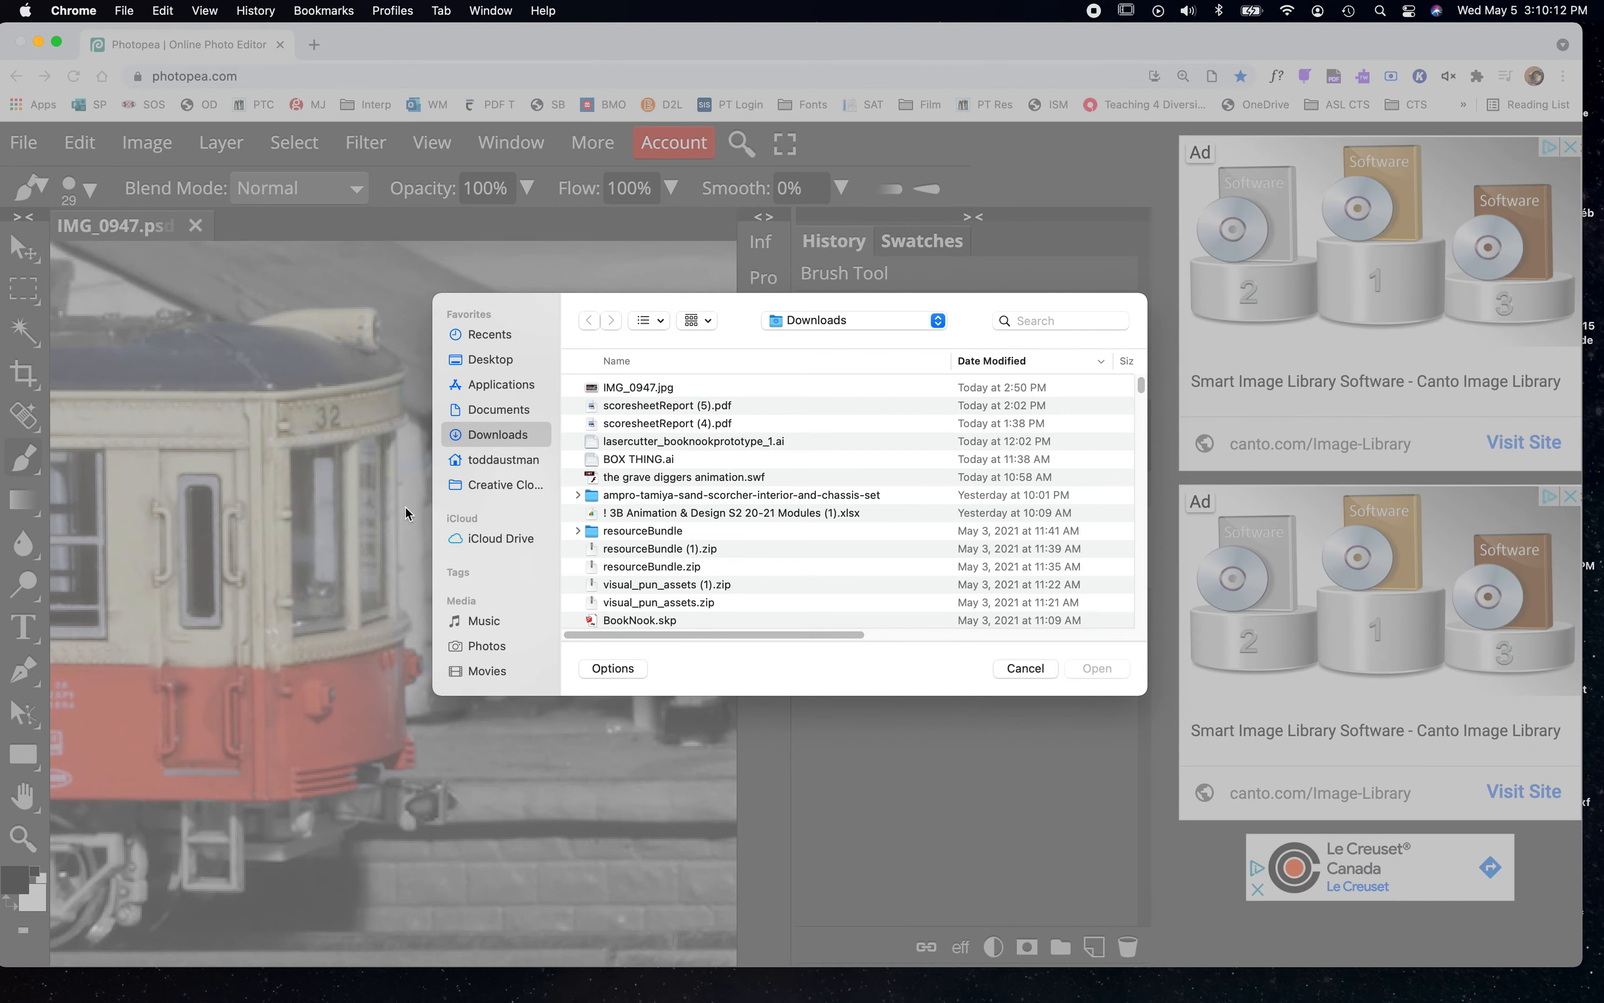
{"action": "left_click", "coordinate": [1012, 669]}
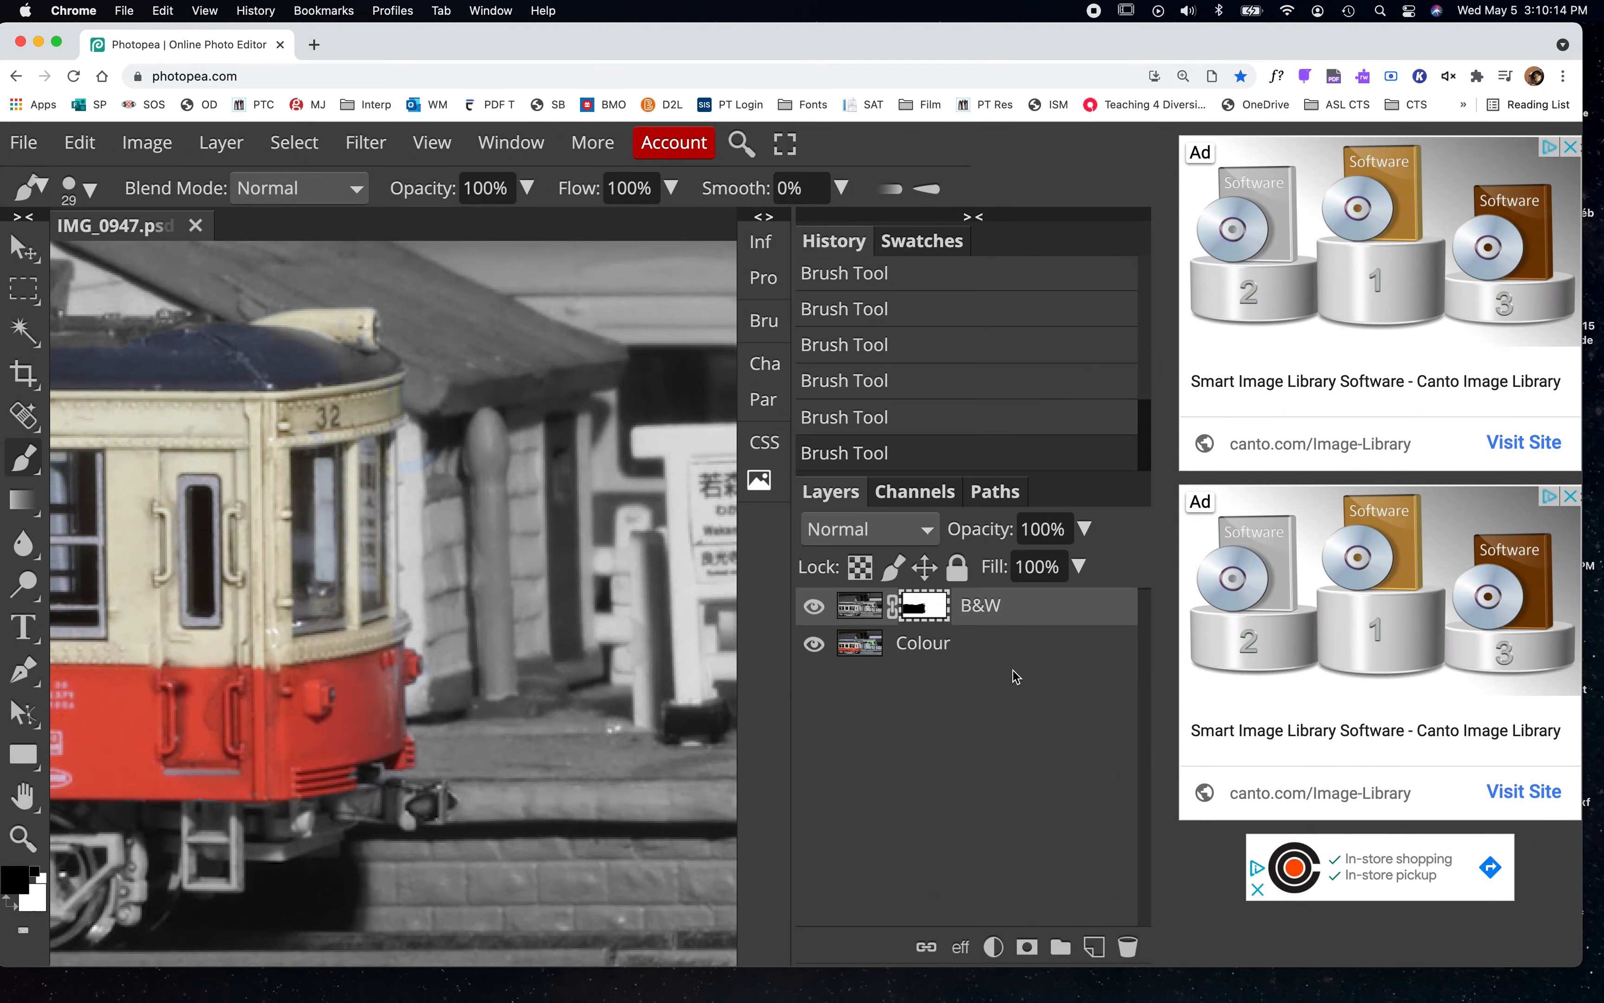
{"action": "key", "text": "super+0"}
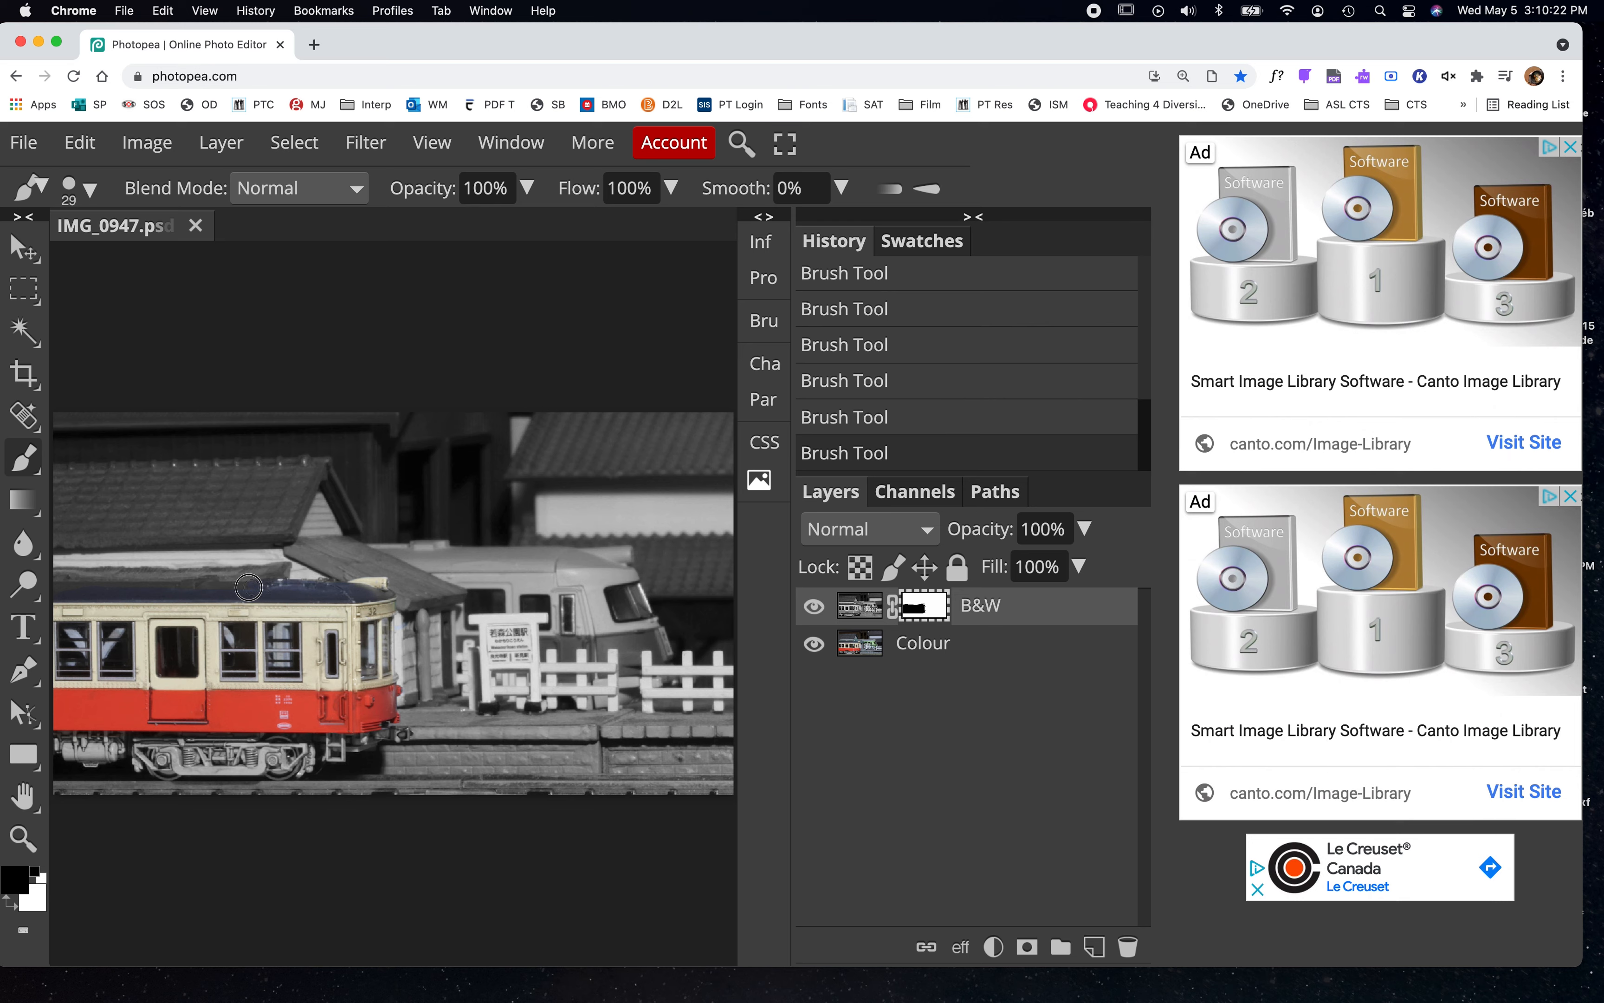
{"action": "left_click_drag", "start_coordinate": [163, 591], "coordinate": [75, 594]}
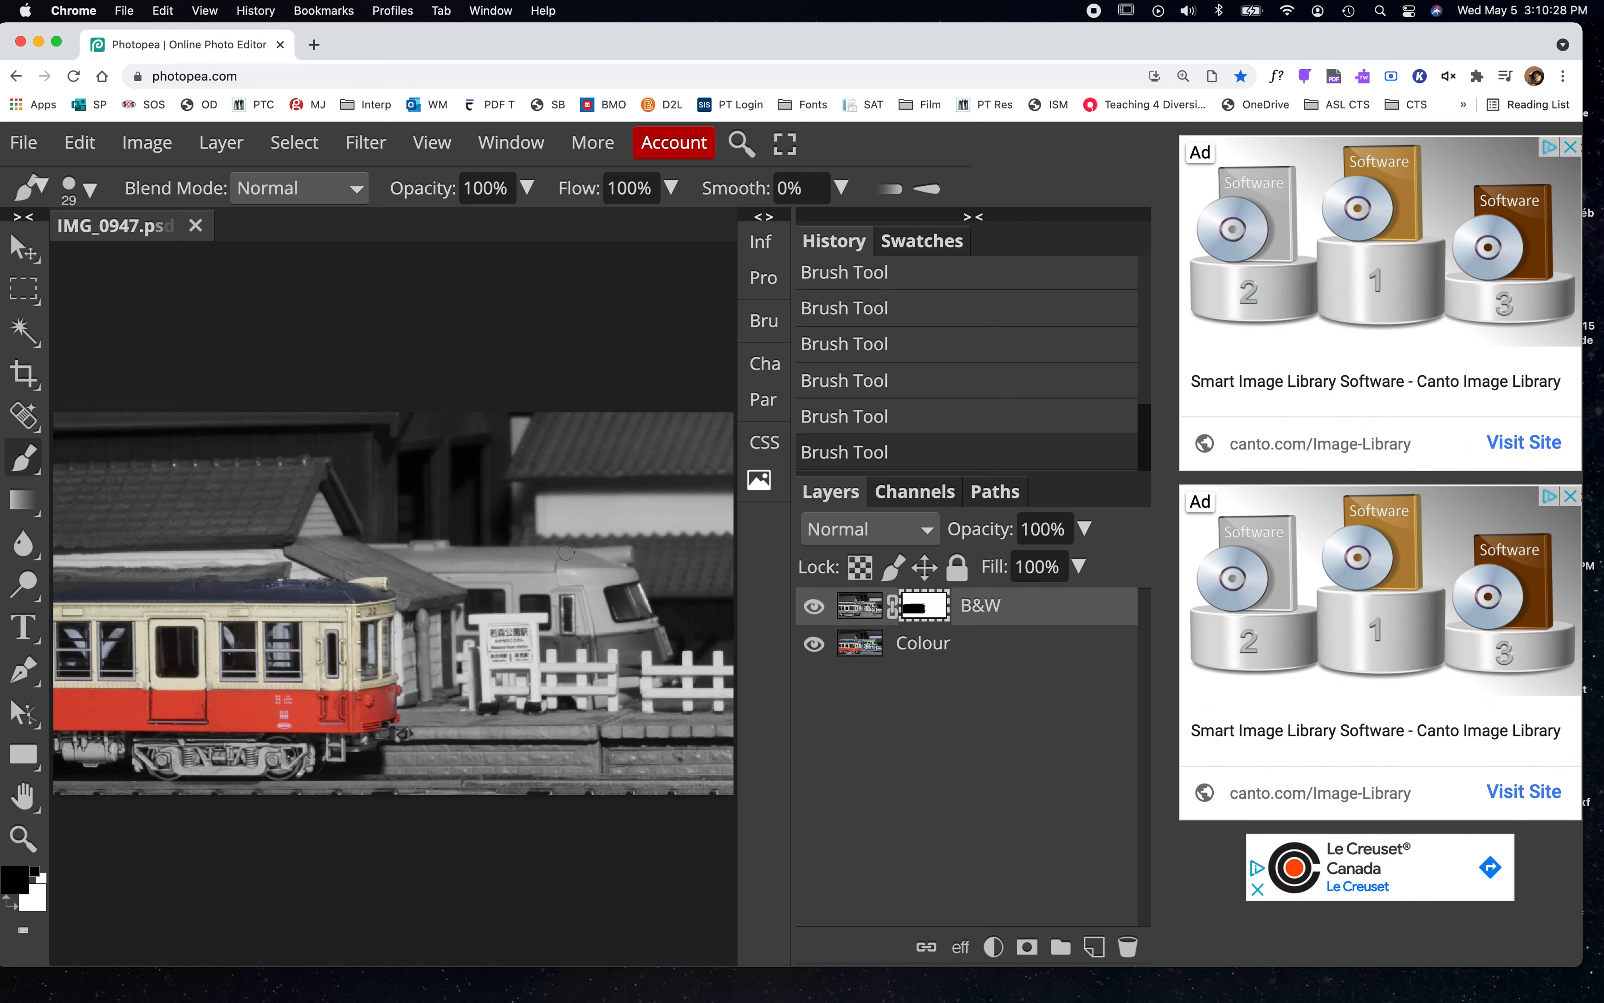
Export the image as a JPG at 1200 × 675 px and 70% quality
{"action": "left_click", "coordinate": [25, 150]}
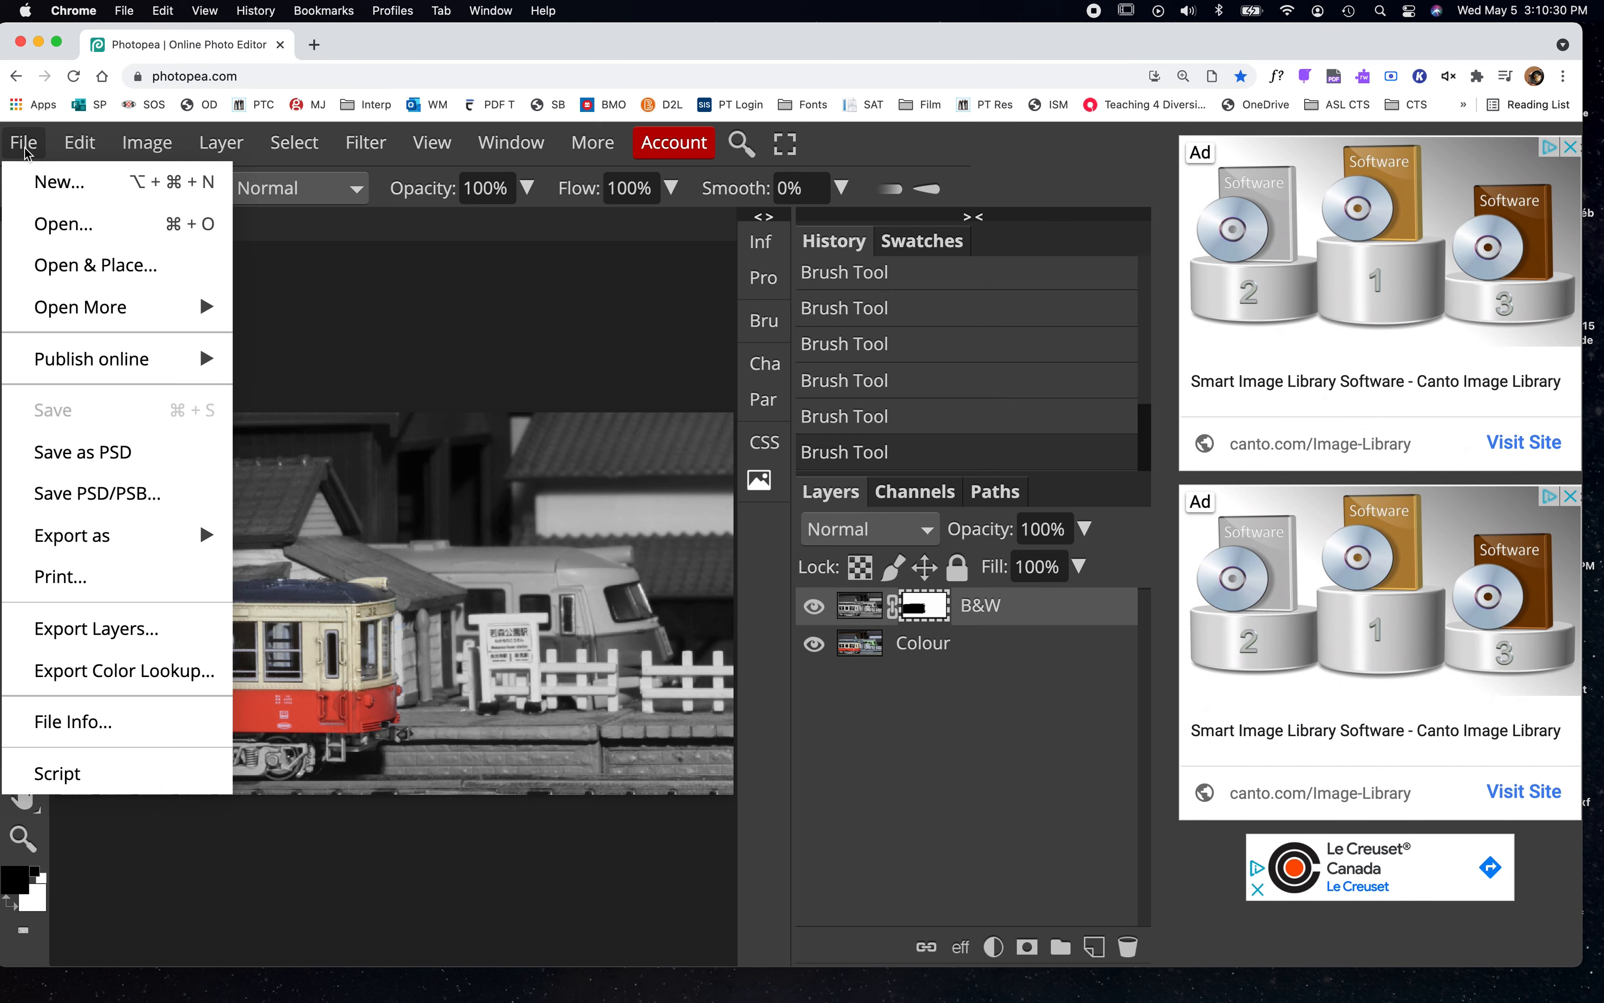
{"action": "mouse_move", "coordinate": [102, 548]}
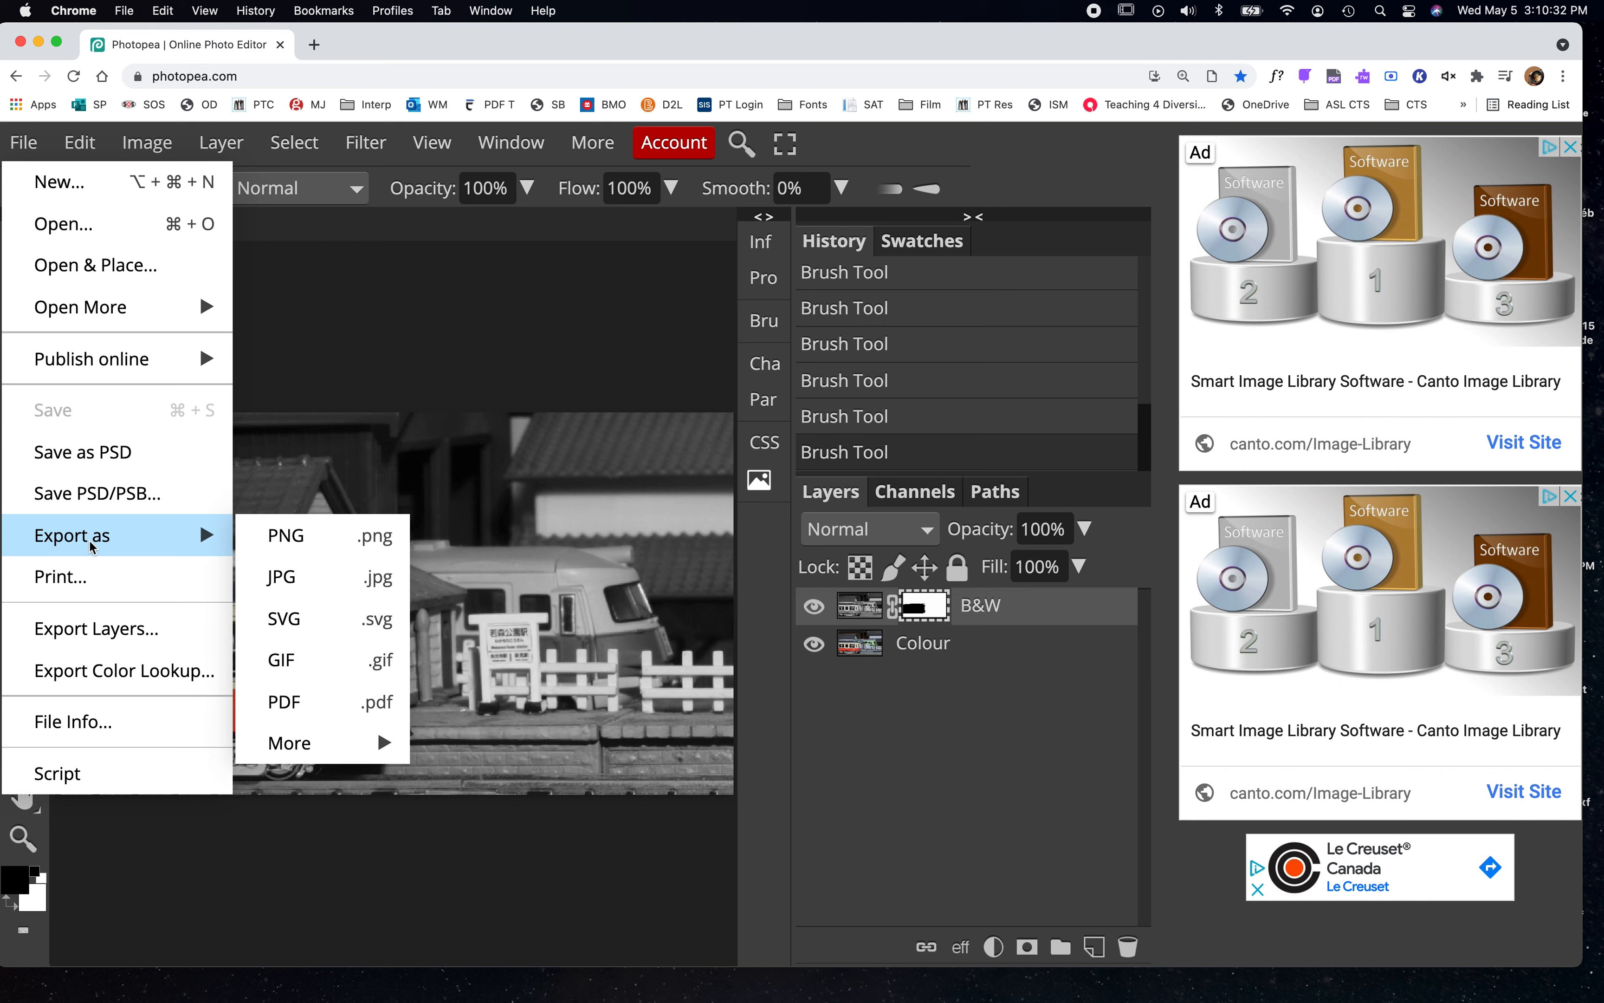
{"action": "left_click", "coordinate": [268, 578]}
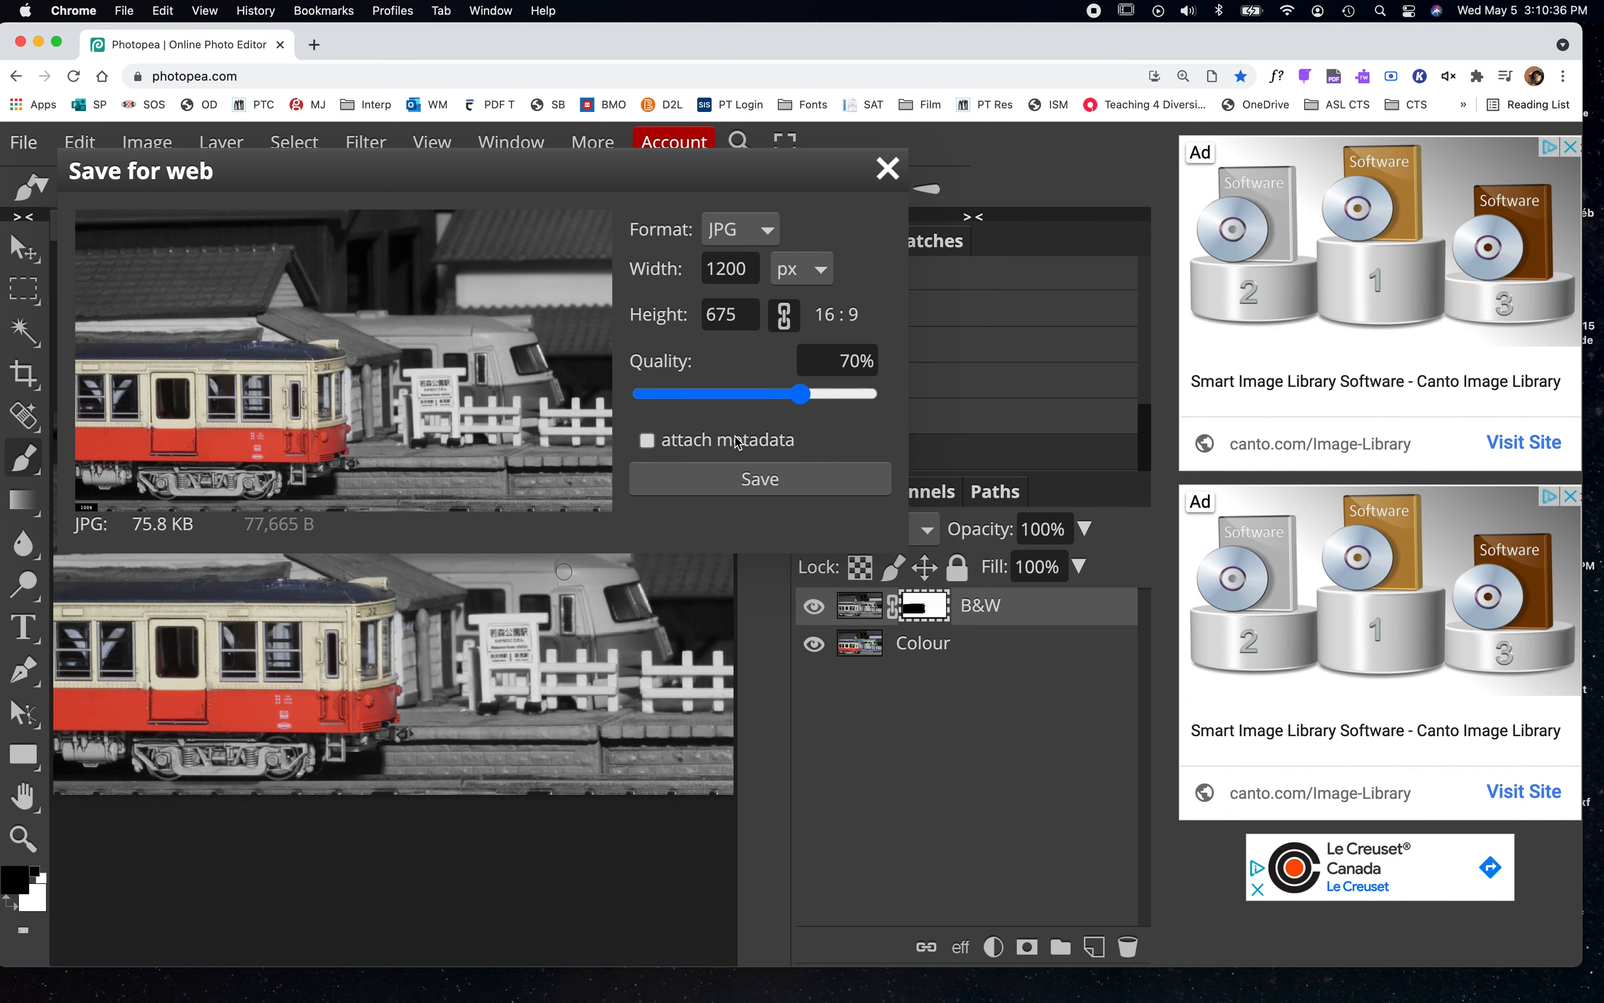
{"action": "left_click", "coordinate": [759, 483]}
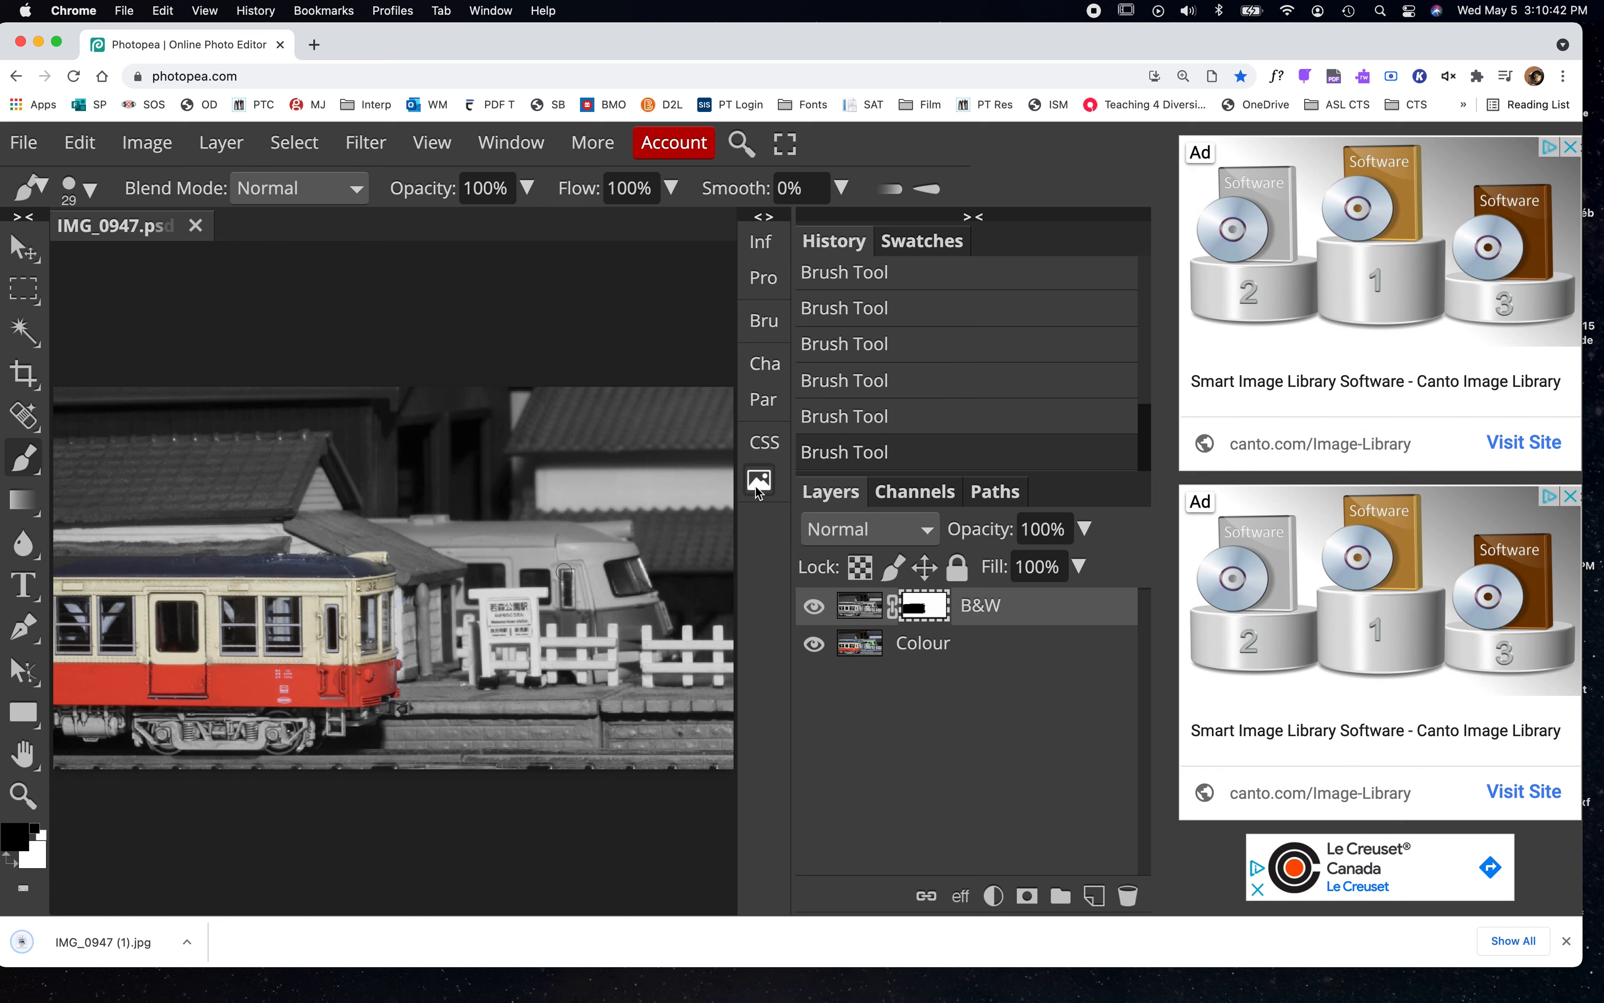